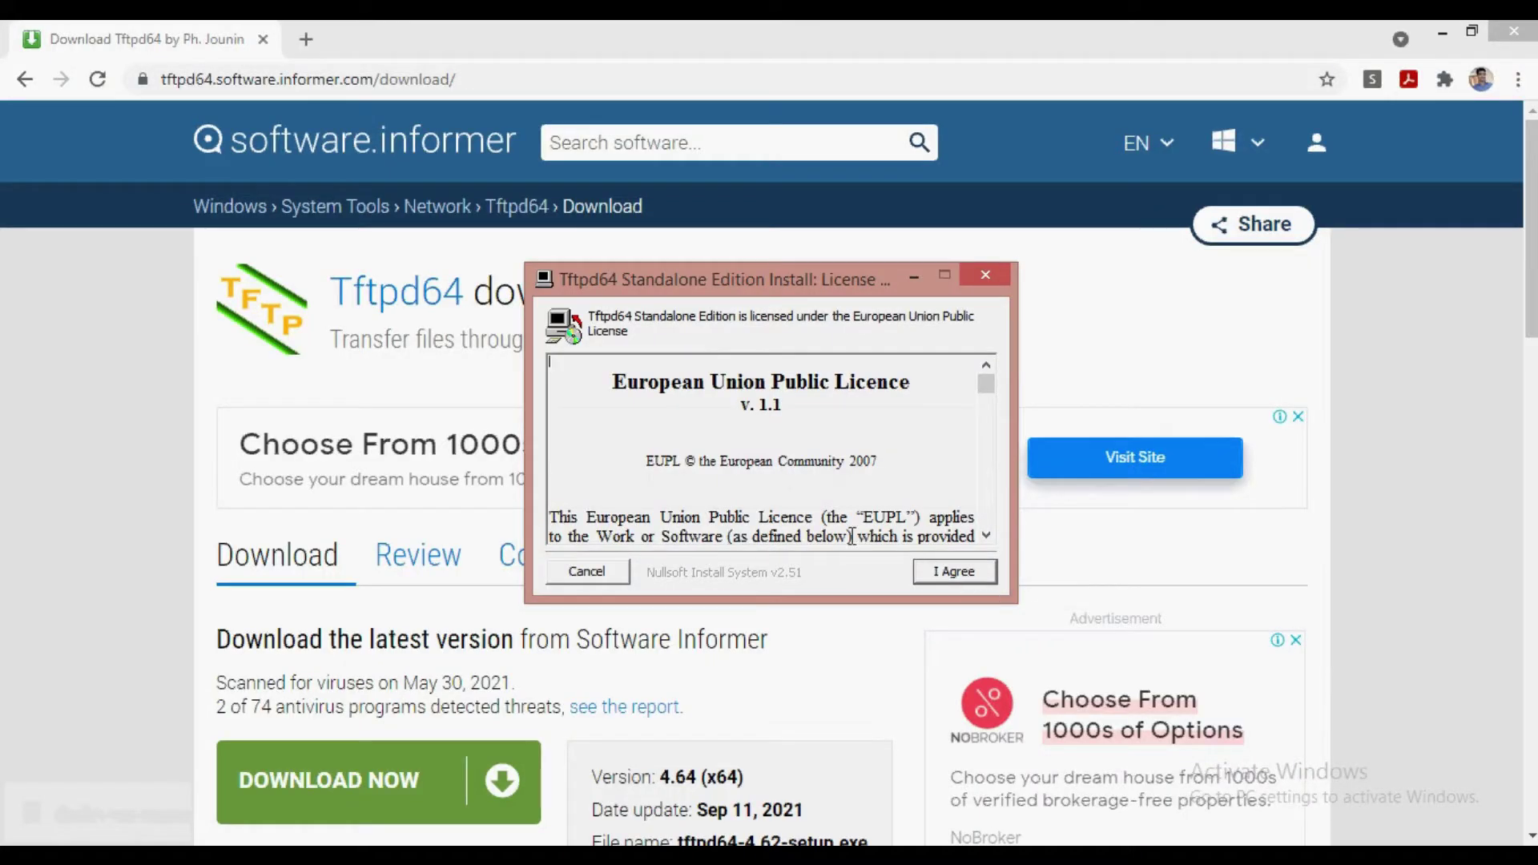
Step: Close the Tftpd64 installer's licence dialog without installing, leaving the Software Informer page open
{"action": "left_click", "coordinate": [715, 359]}
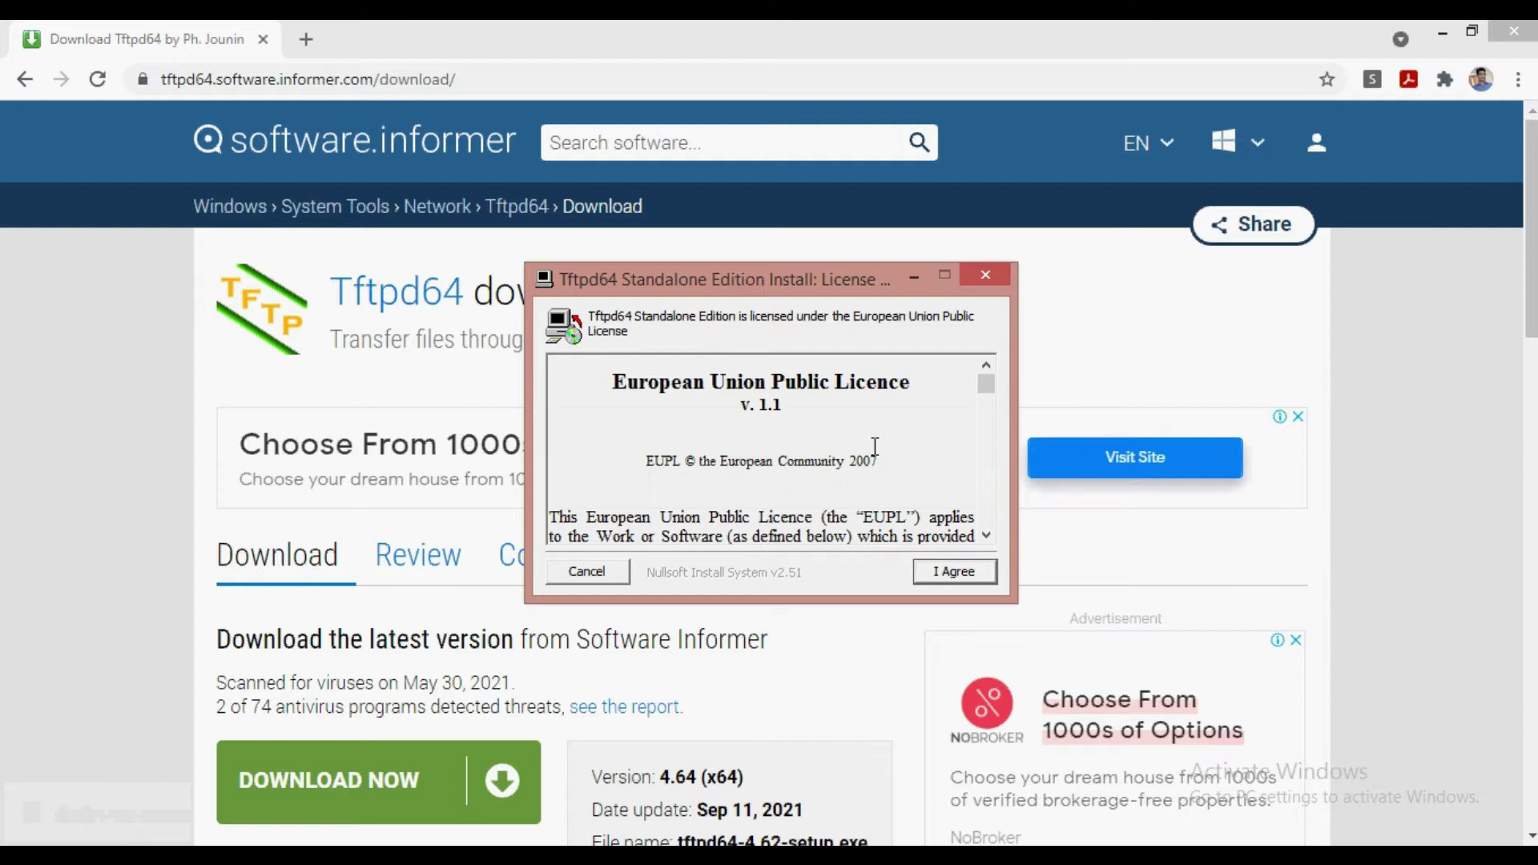
{"action": "left_click", "coordinate": [986, 277]}
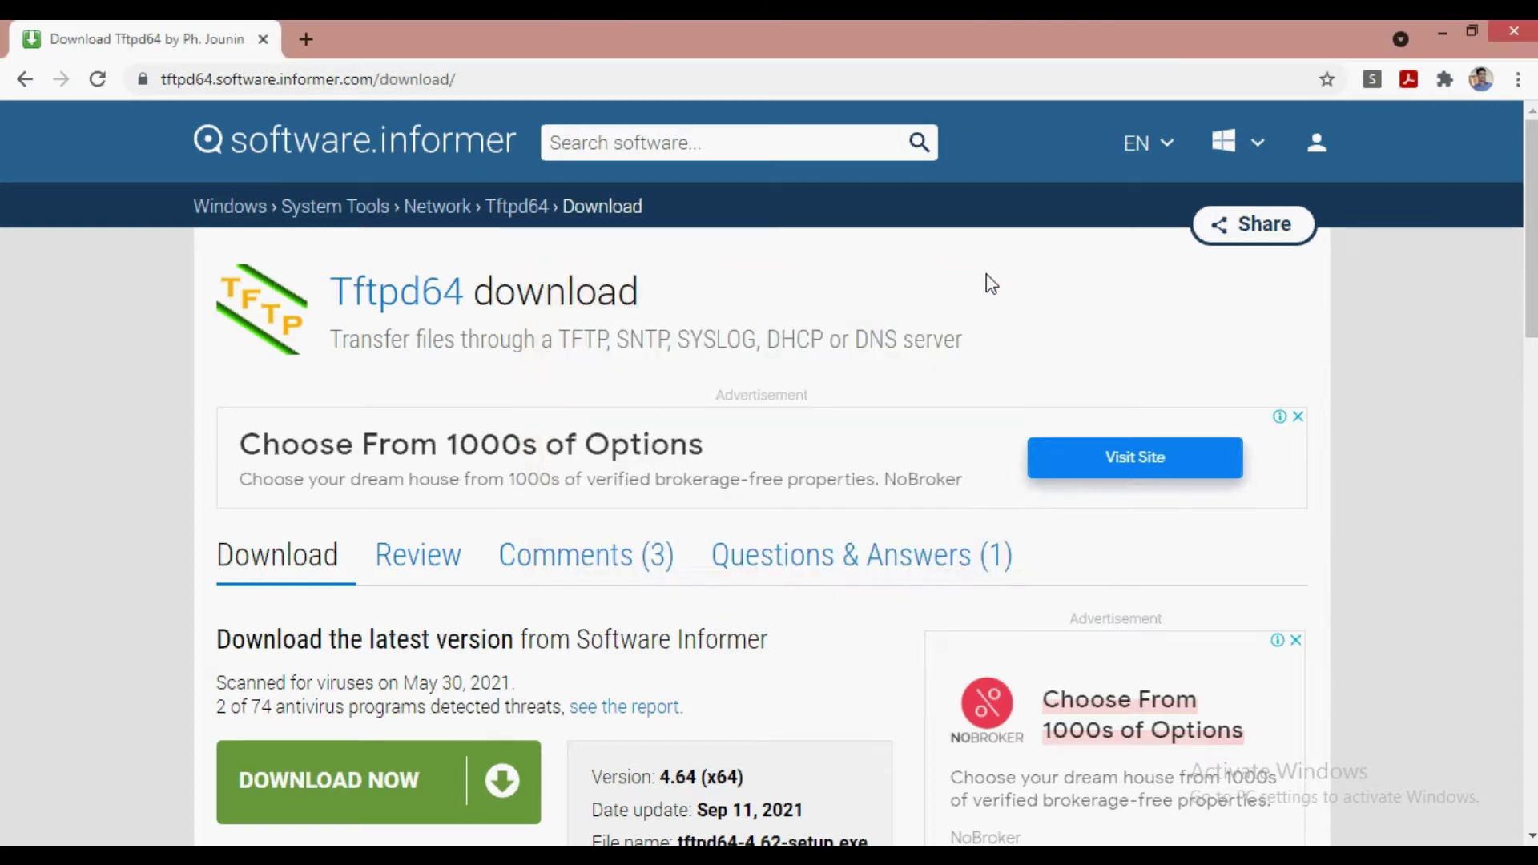
{"action": "left_click_drag", "start_coordinate": [517, 79], "coordinate": [149, 82]}
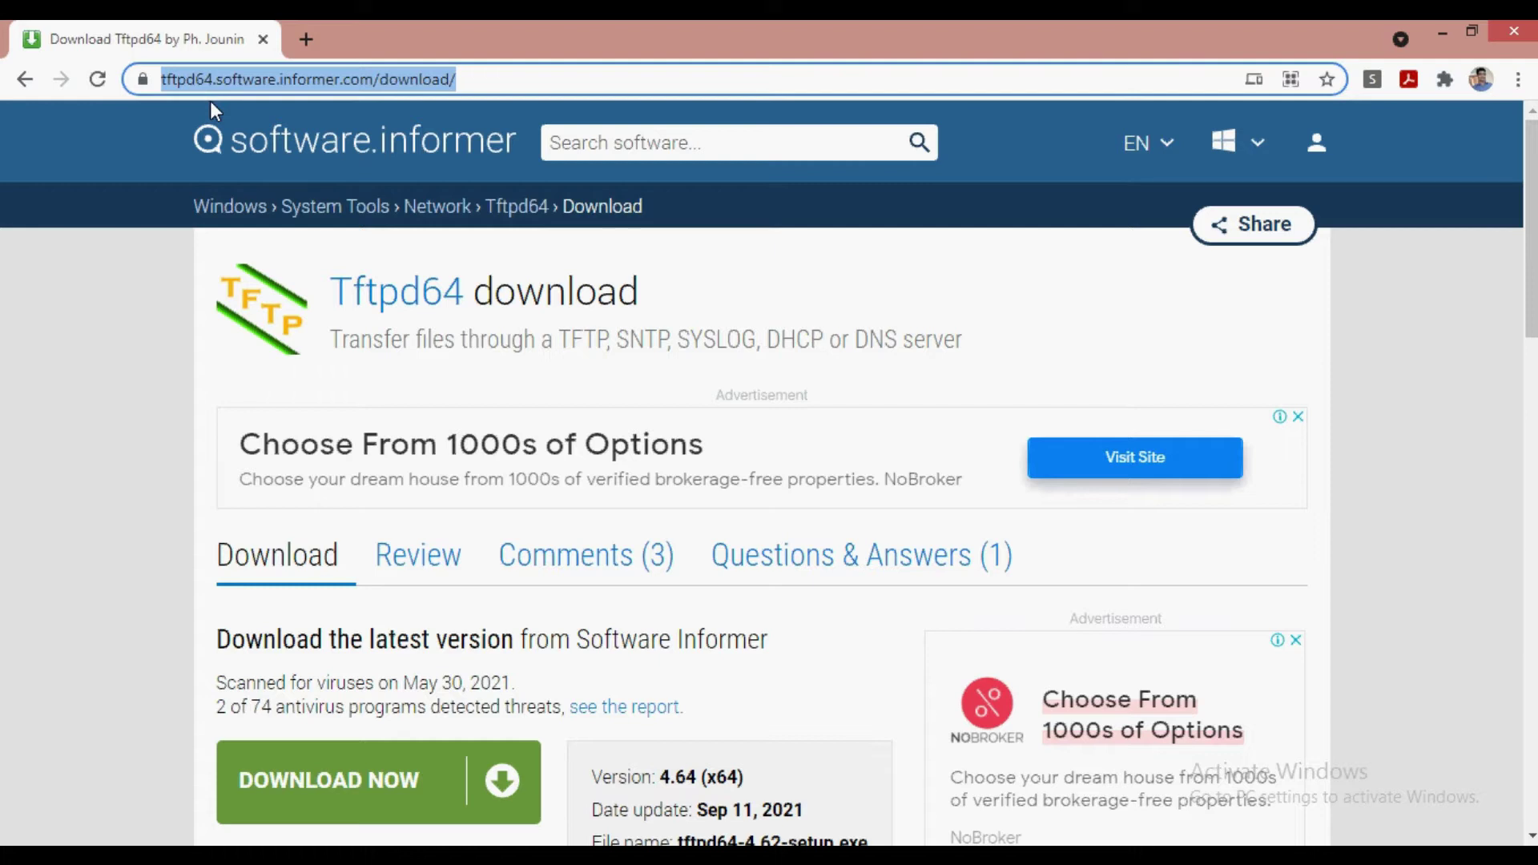
{"action": "left_click", "coordinate": [155, 269]}
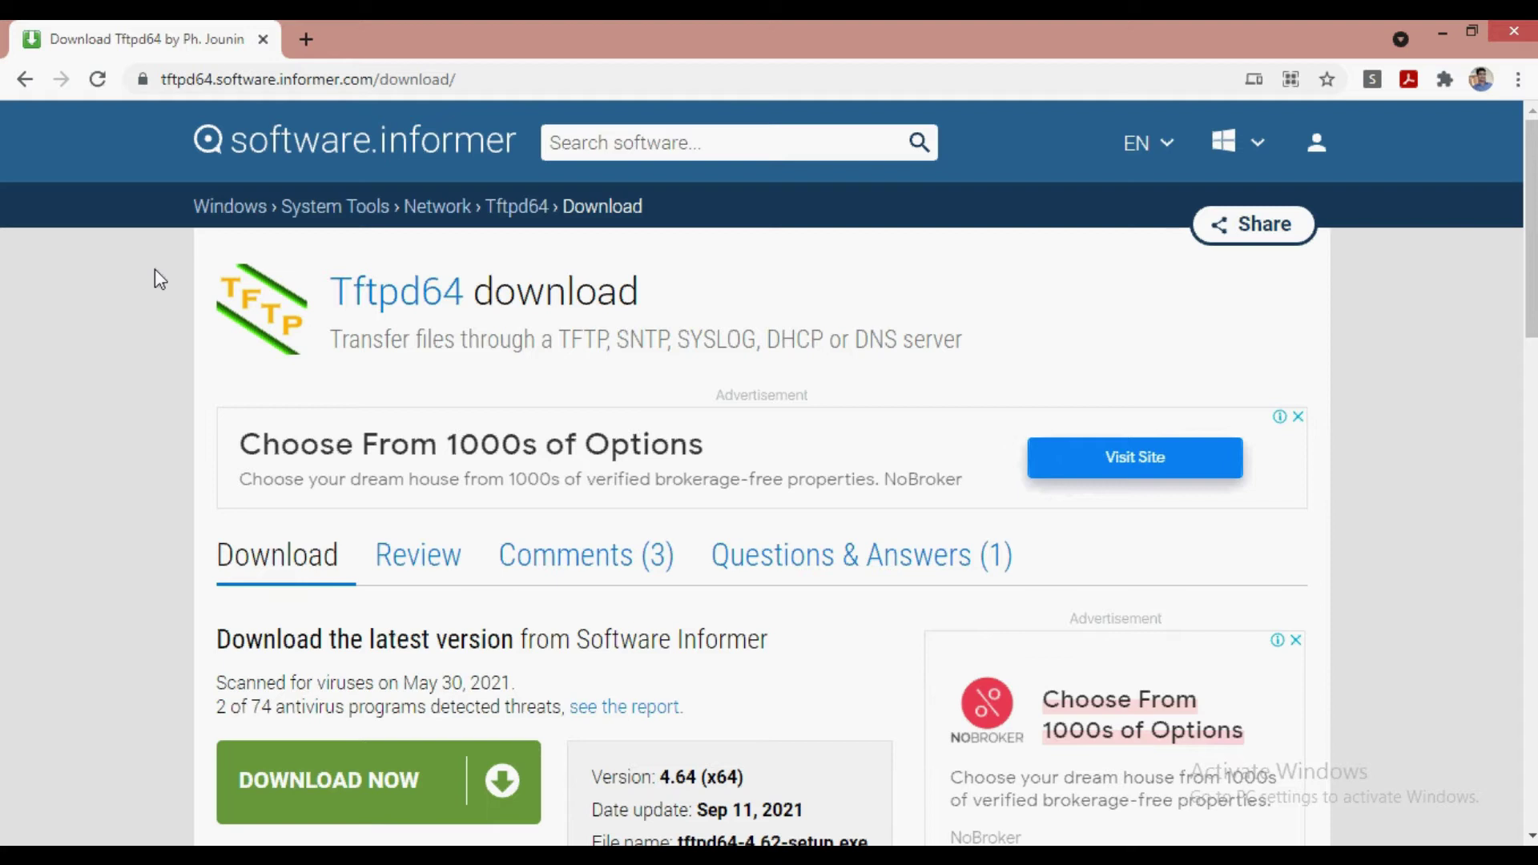
Step: Open the Ethernet adapter's properties from Network Connections via ncpa.cpl
{"action": "key", "text": "super+r"}
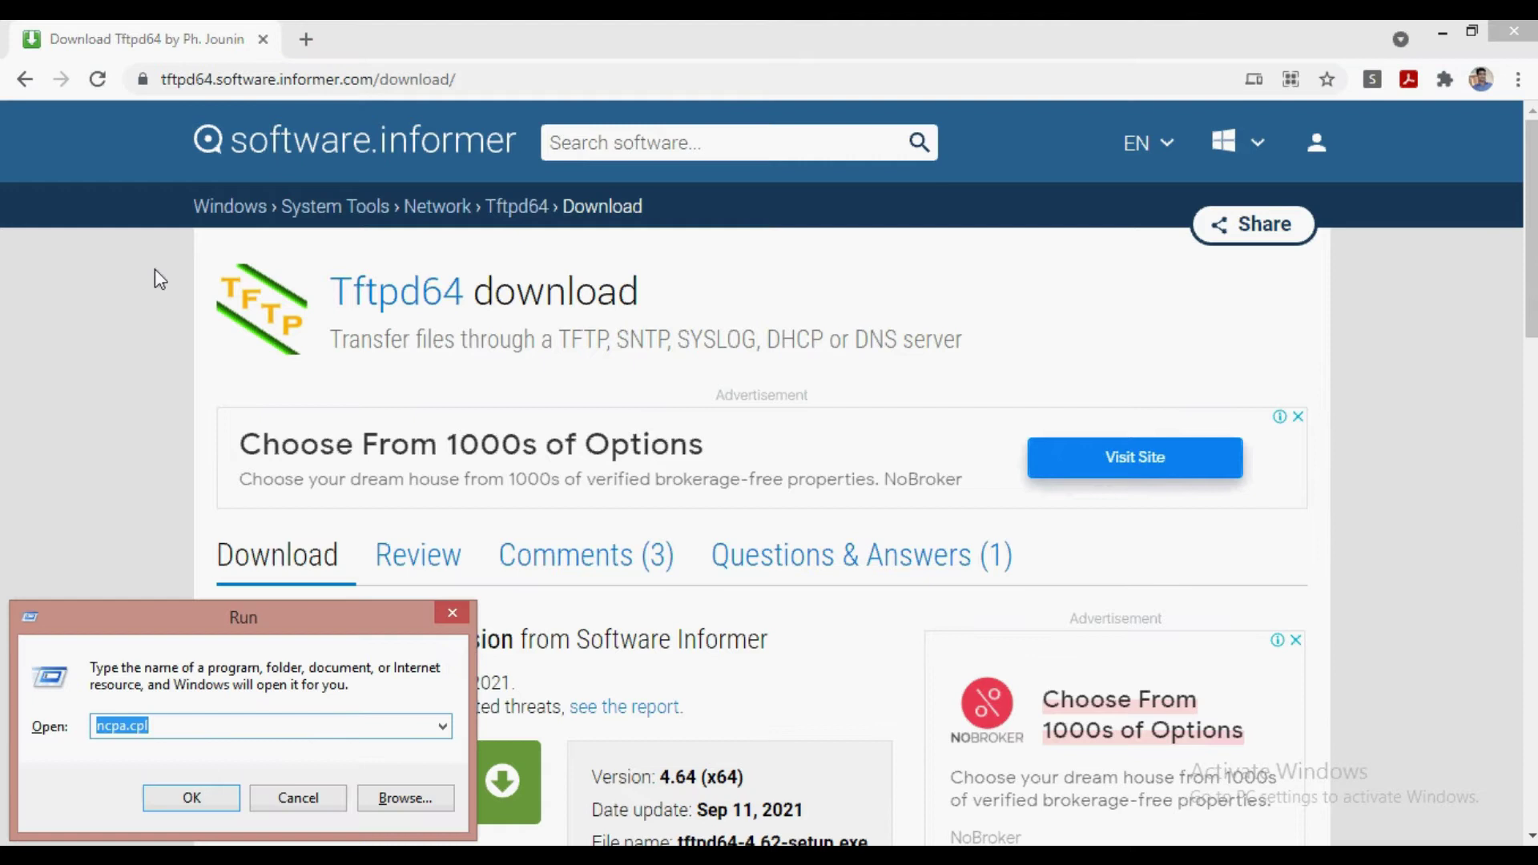
{"action": "key", "text": "Return"}
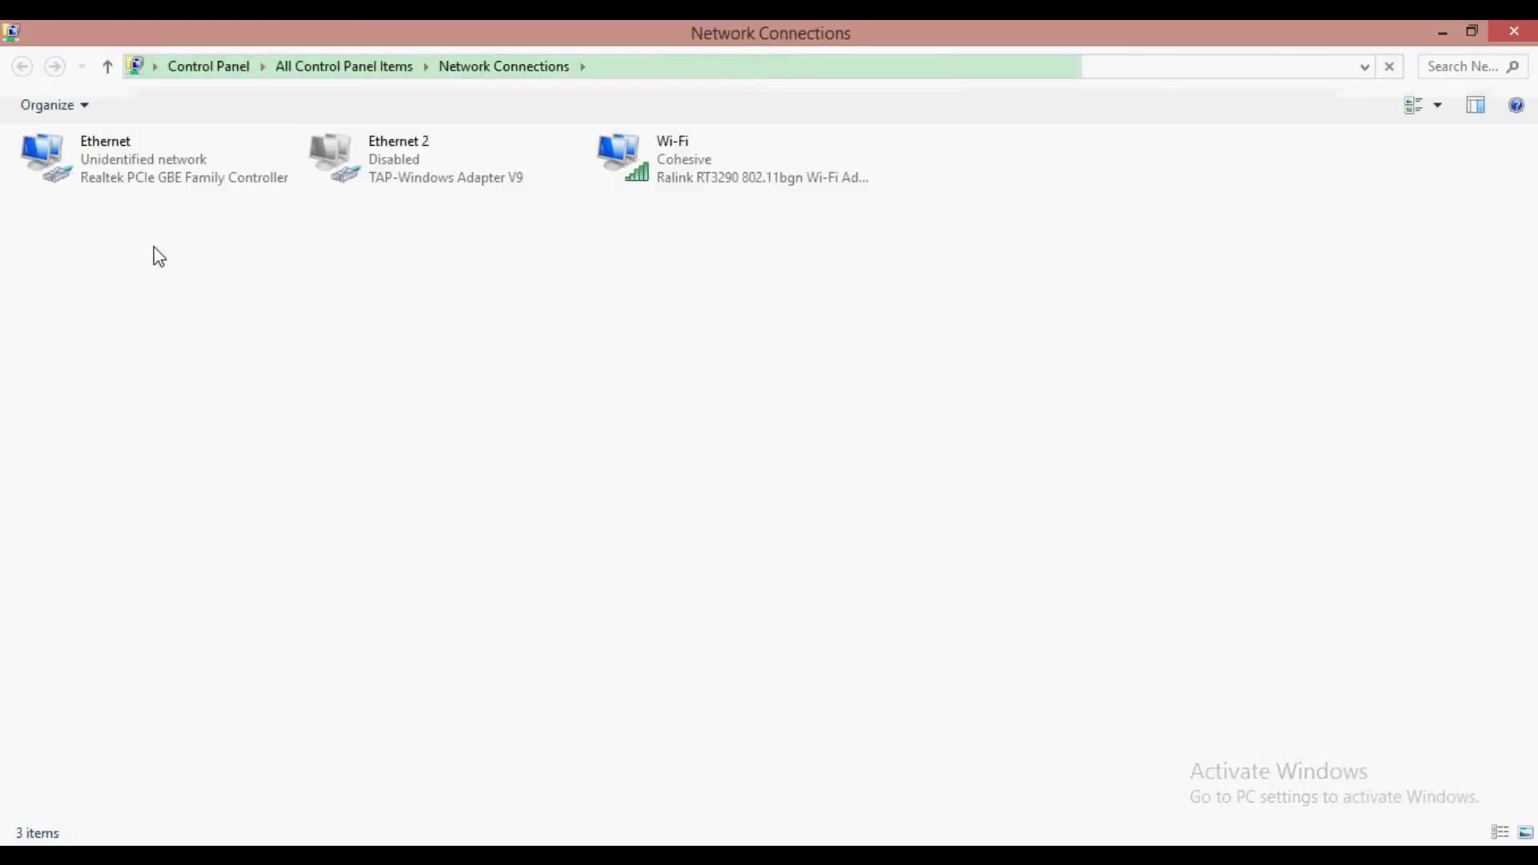
{"action": "double_click", "coordinate": [137, 176]}
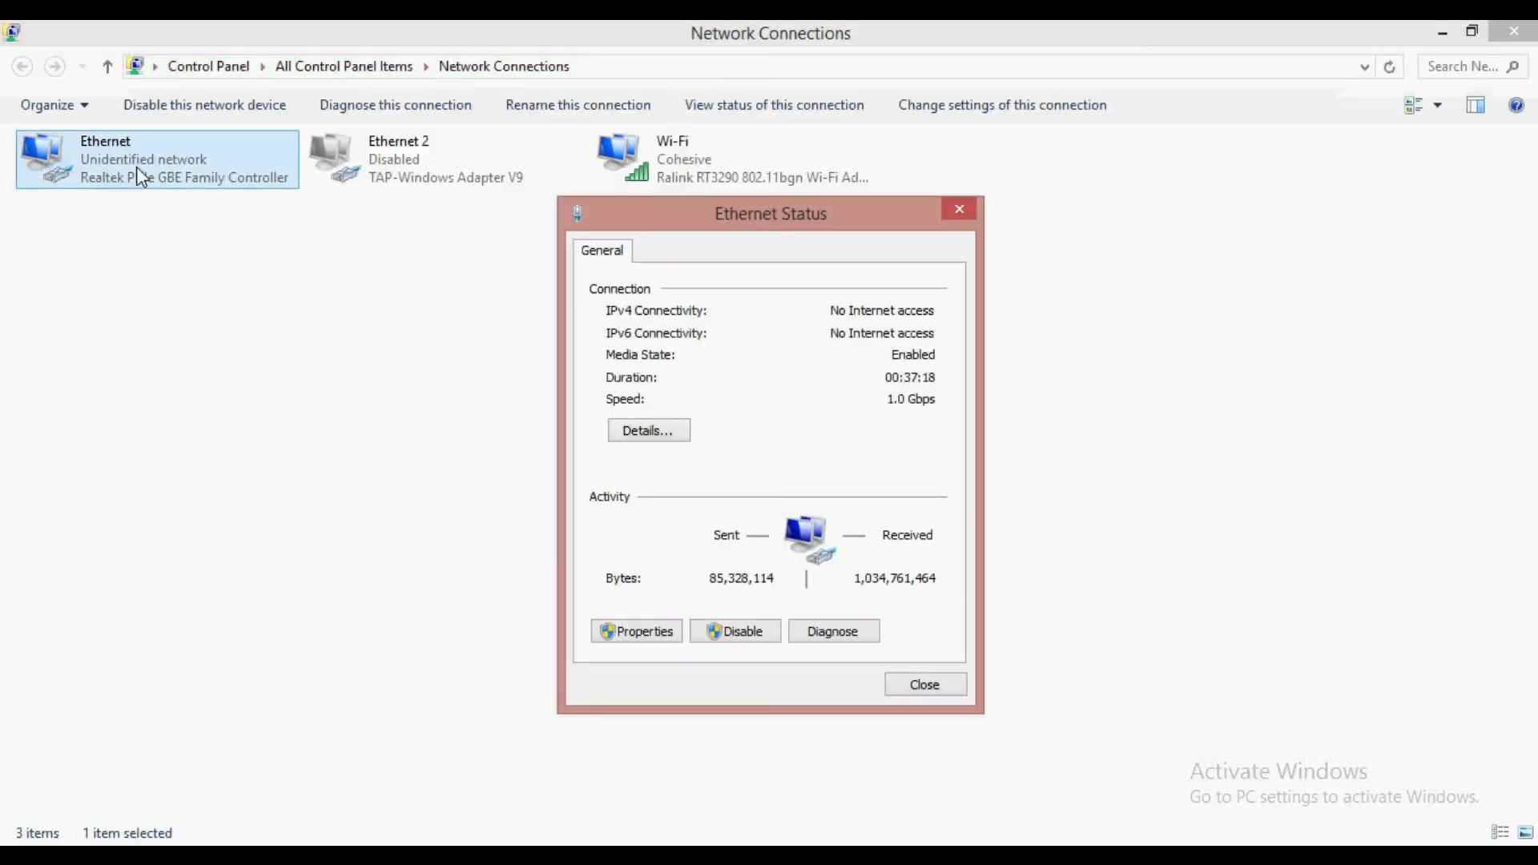
{"action": "left_click", "coordinate": [638, 631]}
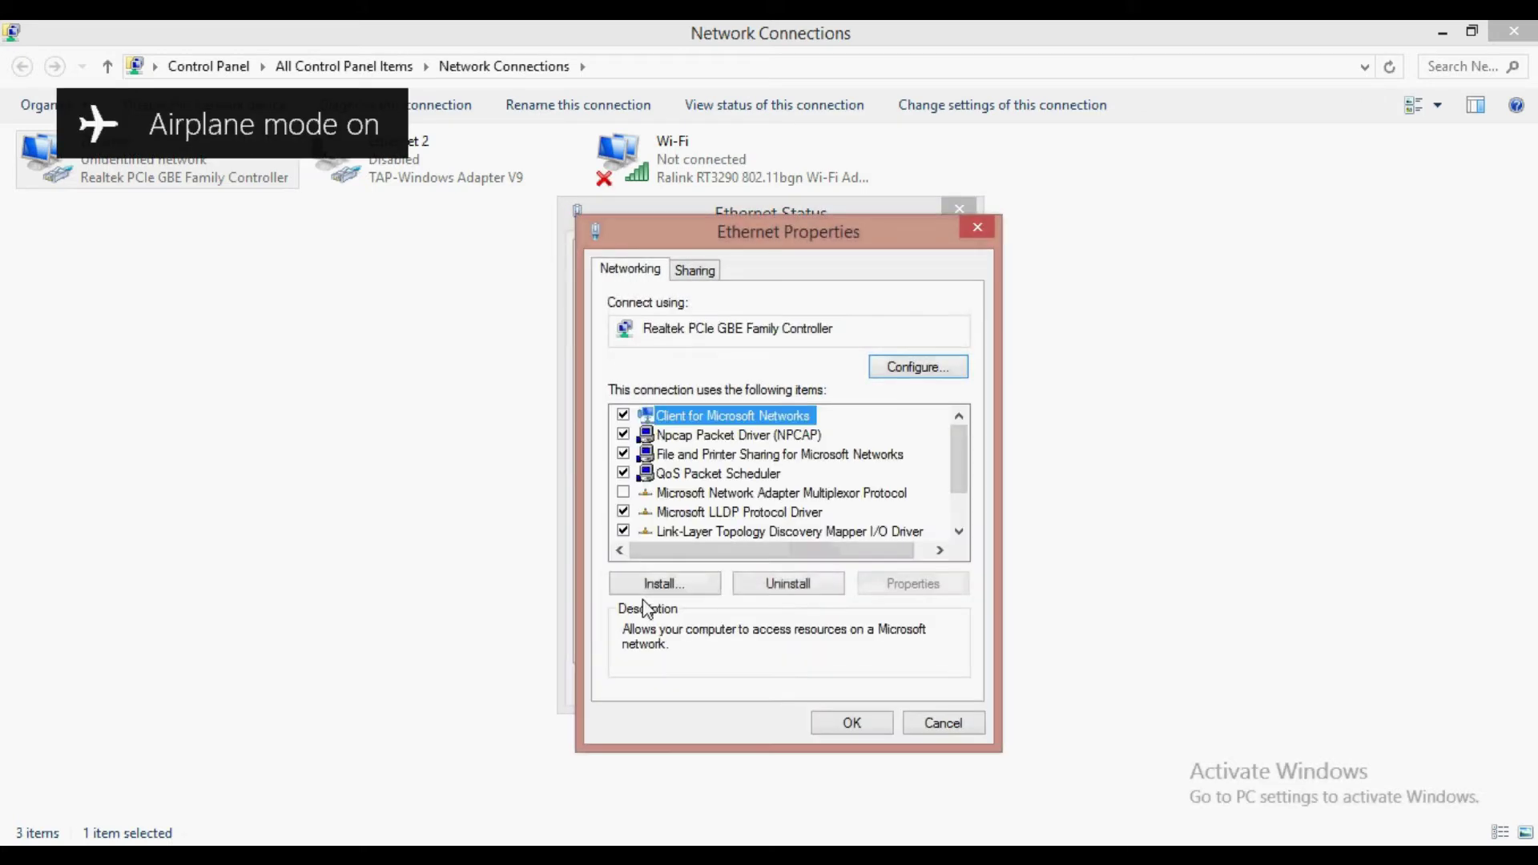
{"action": "scroll", "coordinate": [782, 492], "scroll_direction": "down", "scroll_amount": 1}
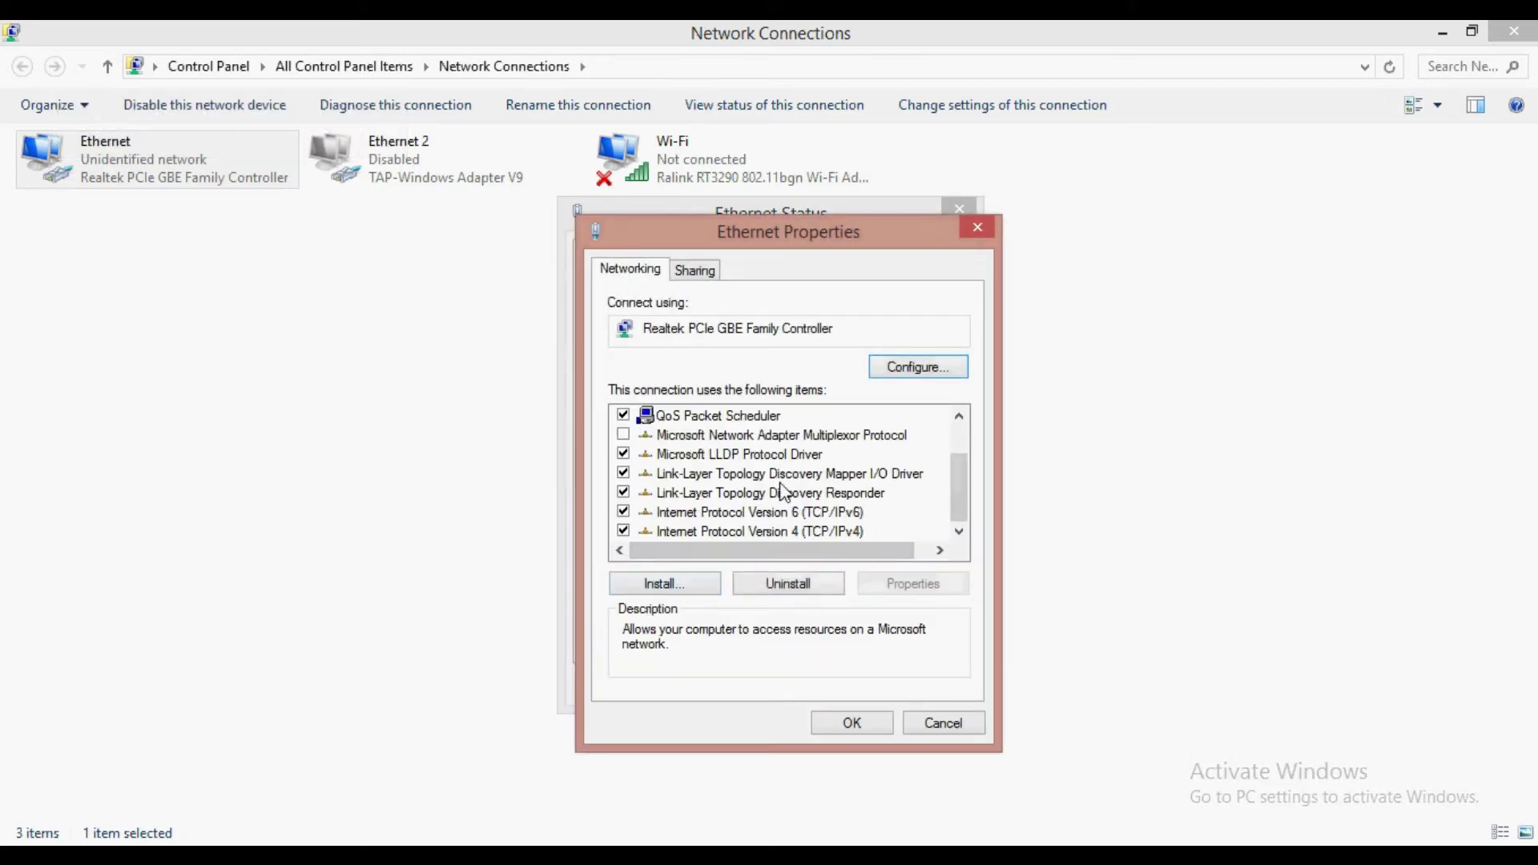
Step: Set IPv4 to static 192.168.7.100, mask 255.255.255.0, gateway 192.168.7.1
{"action": "double_click", "coordinate": [793, 532]}
{"action": "left_click", "coordinate": [747, 482]}
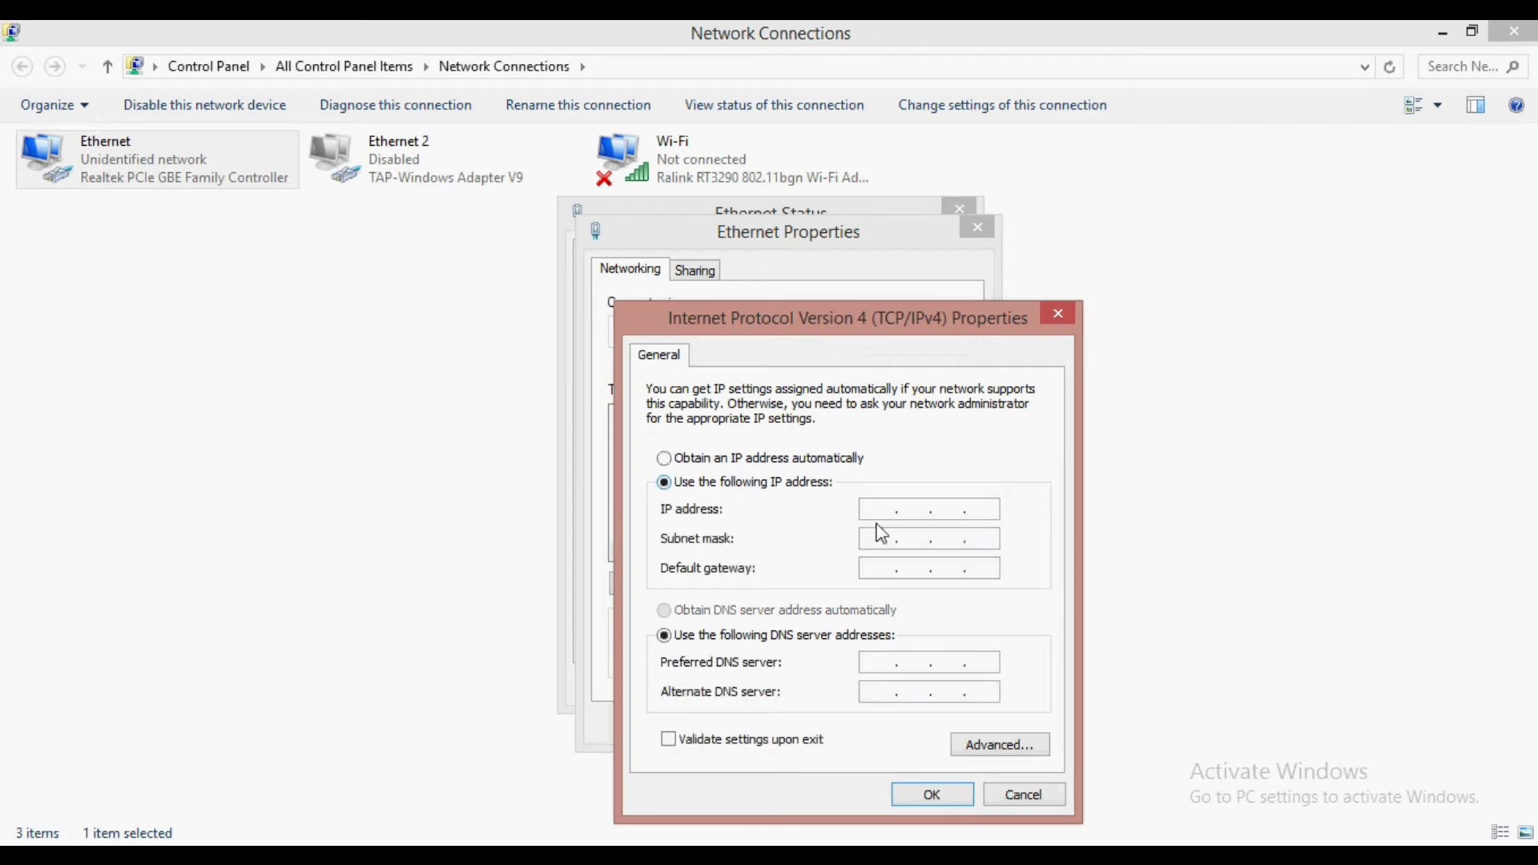
{"action": "left_click", "coordinate": [878, 511]}
{"action": "type", "text": "192 . "}
{"action": "type", "text": "168 . "}
{"action": "type", "text": "7 . "}
{"action": "type", "text": "100"}
{"action": "key", "text": "Tab"}
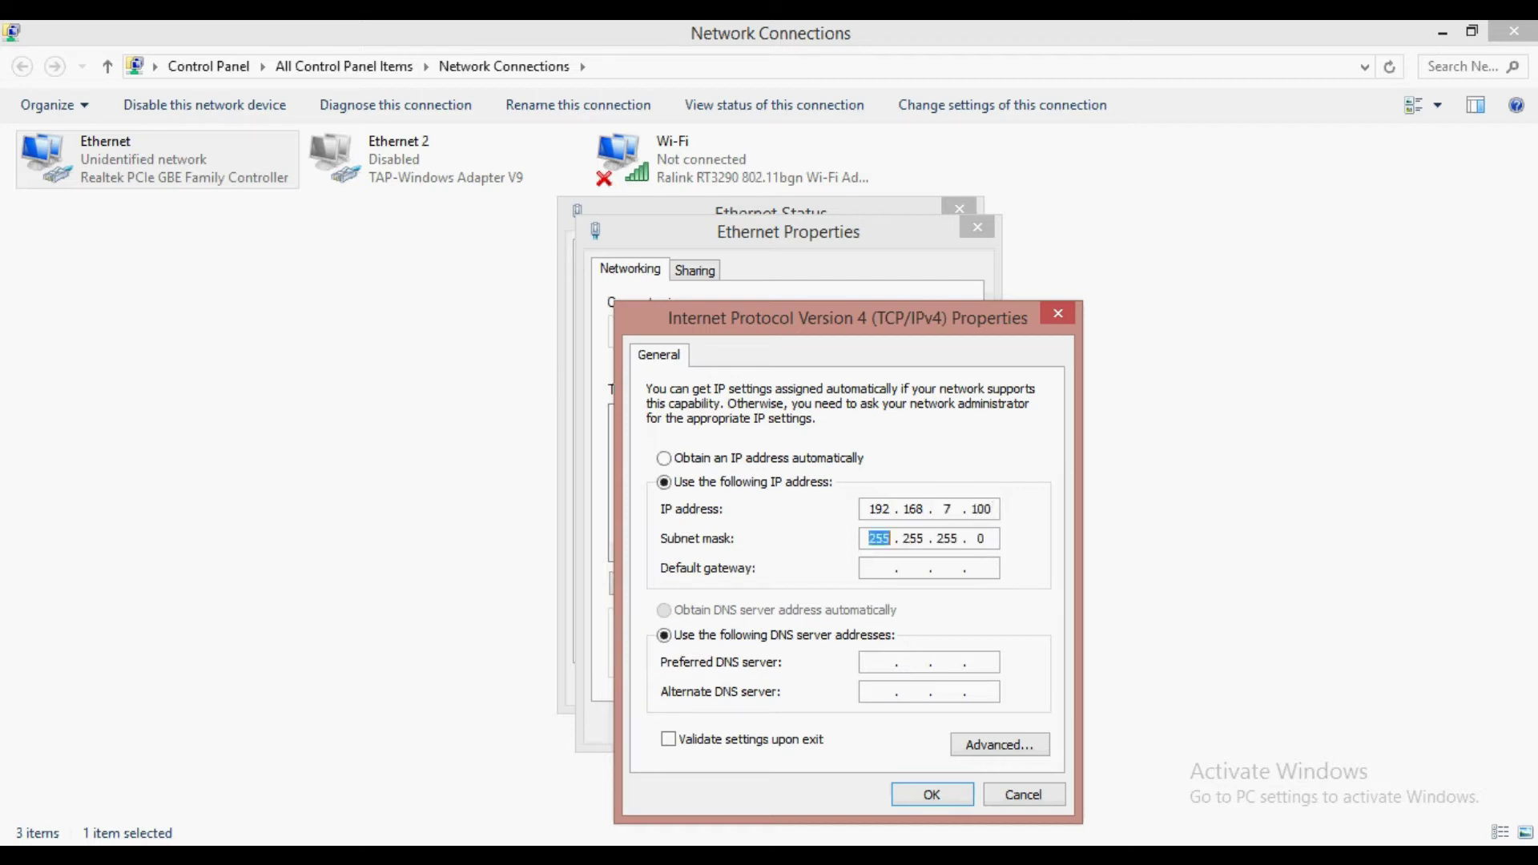
{"action": "left_click", "coordinate": [884, 568]}
{"action": "type", "text": "192168"}
{"action": "type", "text": "7.1"}
{"action": "left_click", "coordinate": [928, 796]}
Step: Apply the adapter changes, then launch Tftpd64 from Start and maximize its window
{"action": "left_click", "coordinate": [845, 723]}
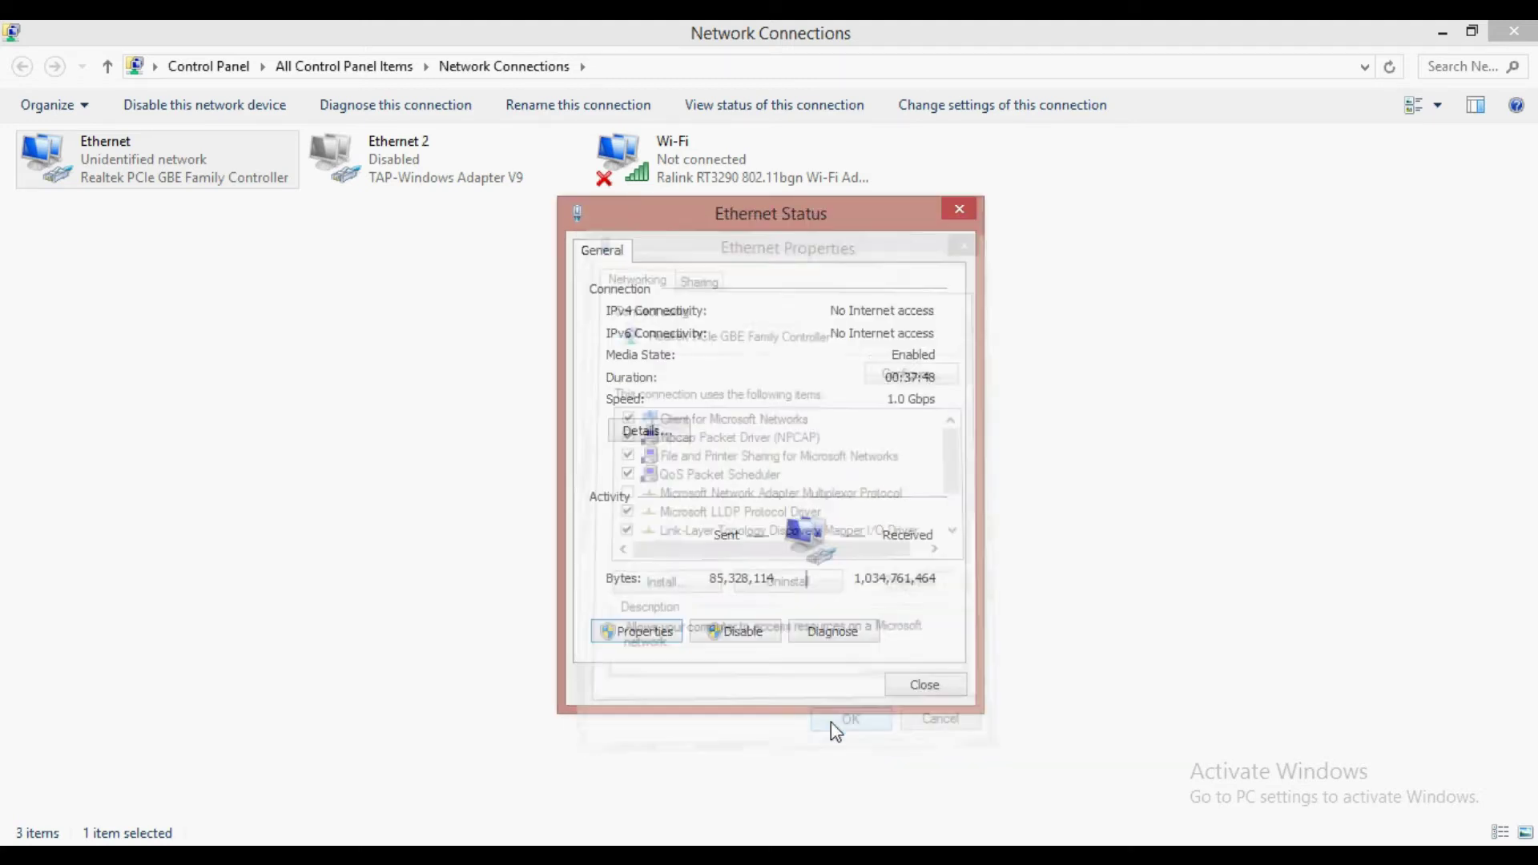
{"action": "left_click", "coordinate": [923, 686]}
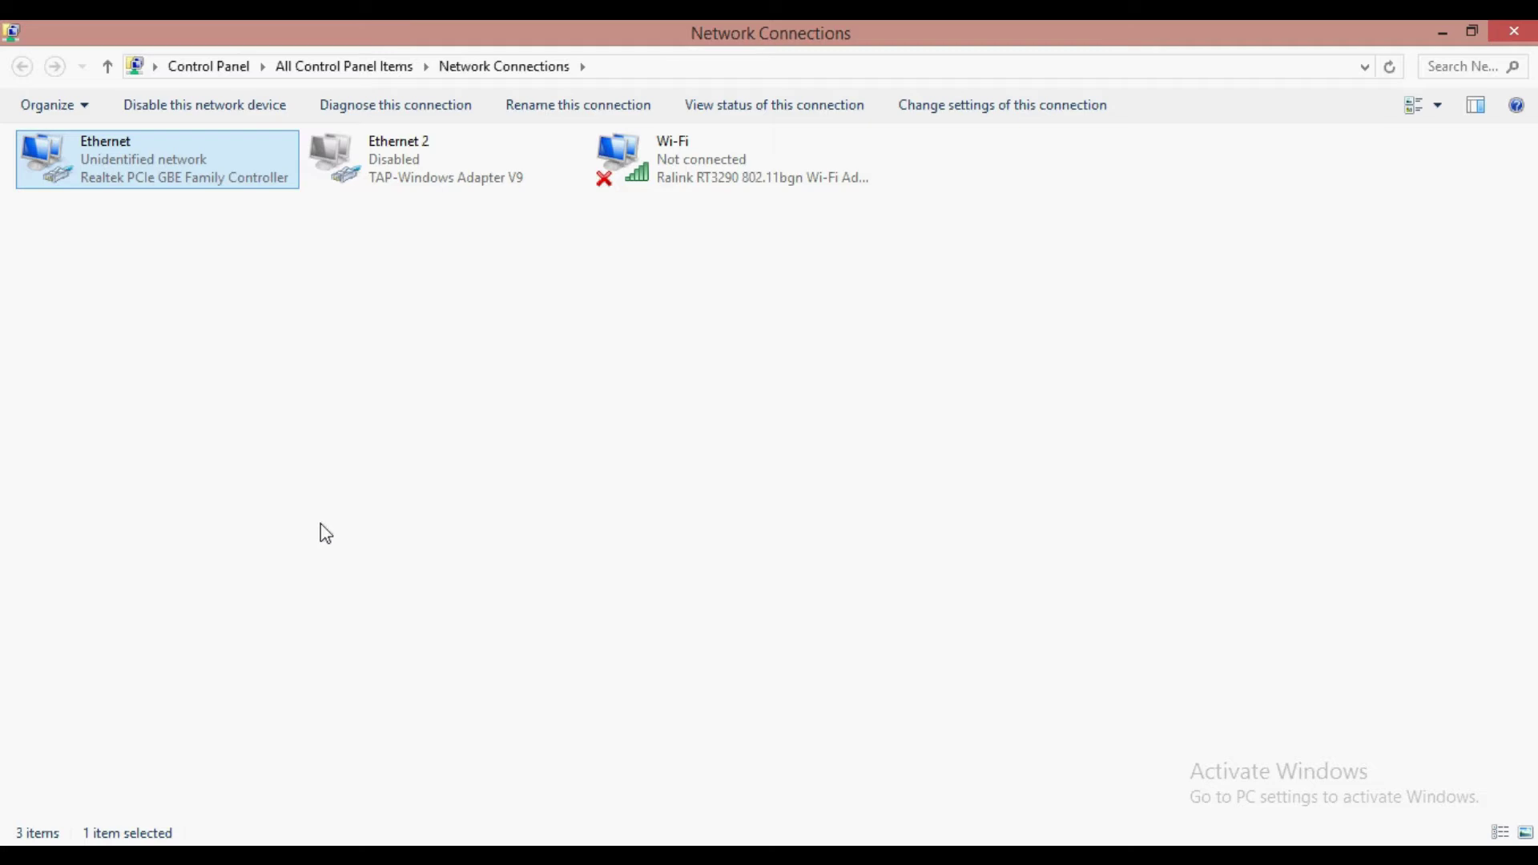
{"action": "key", "text": "super"}
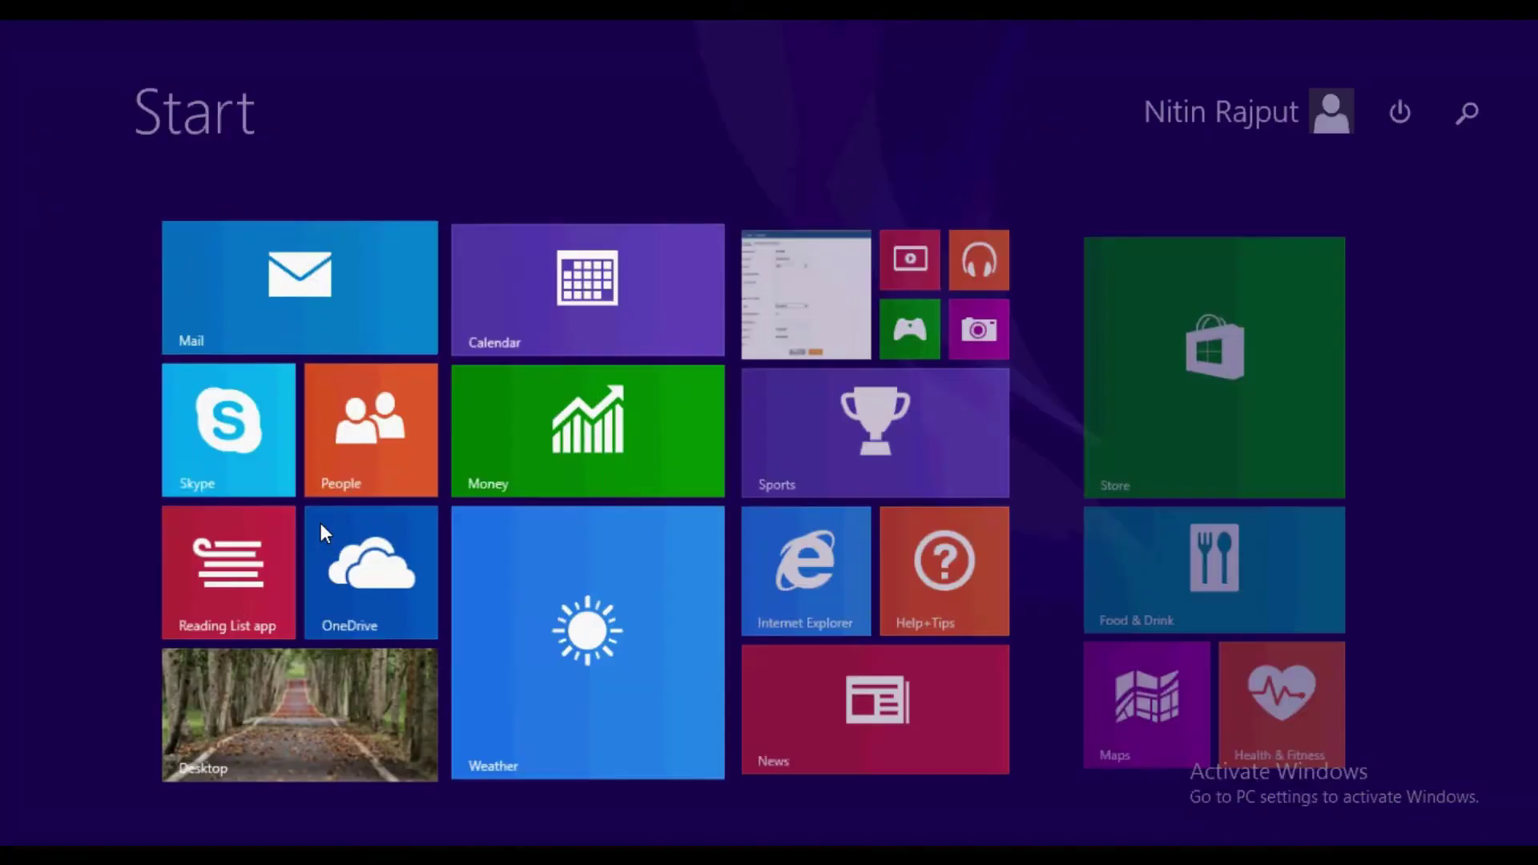
{"action": "type", "text": "ftpd64"}
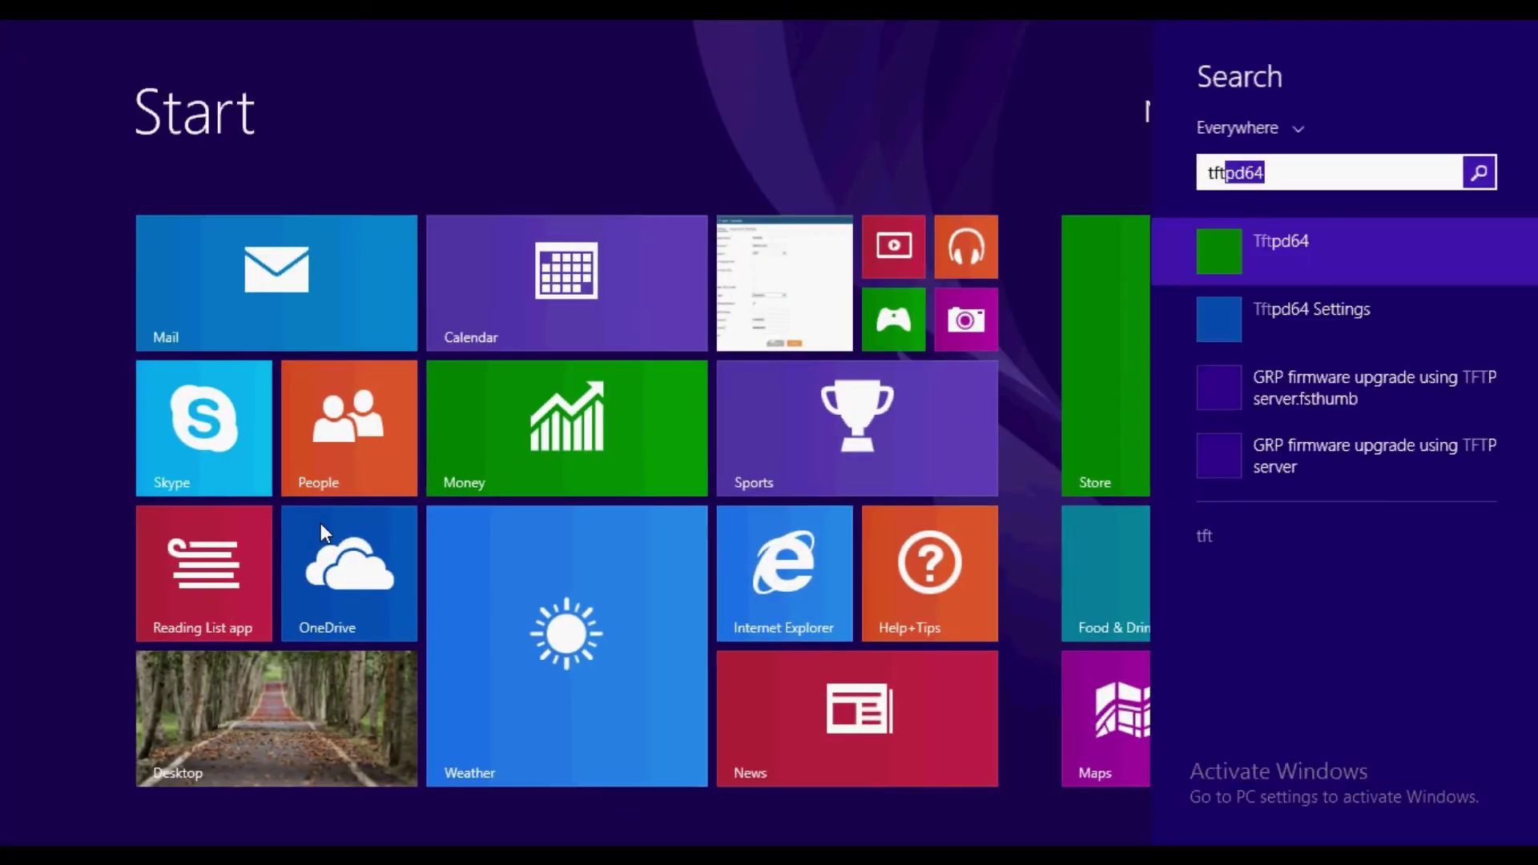
{"action": "key", "text": "Return"}
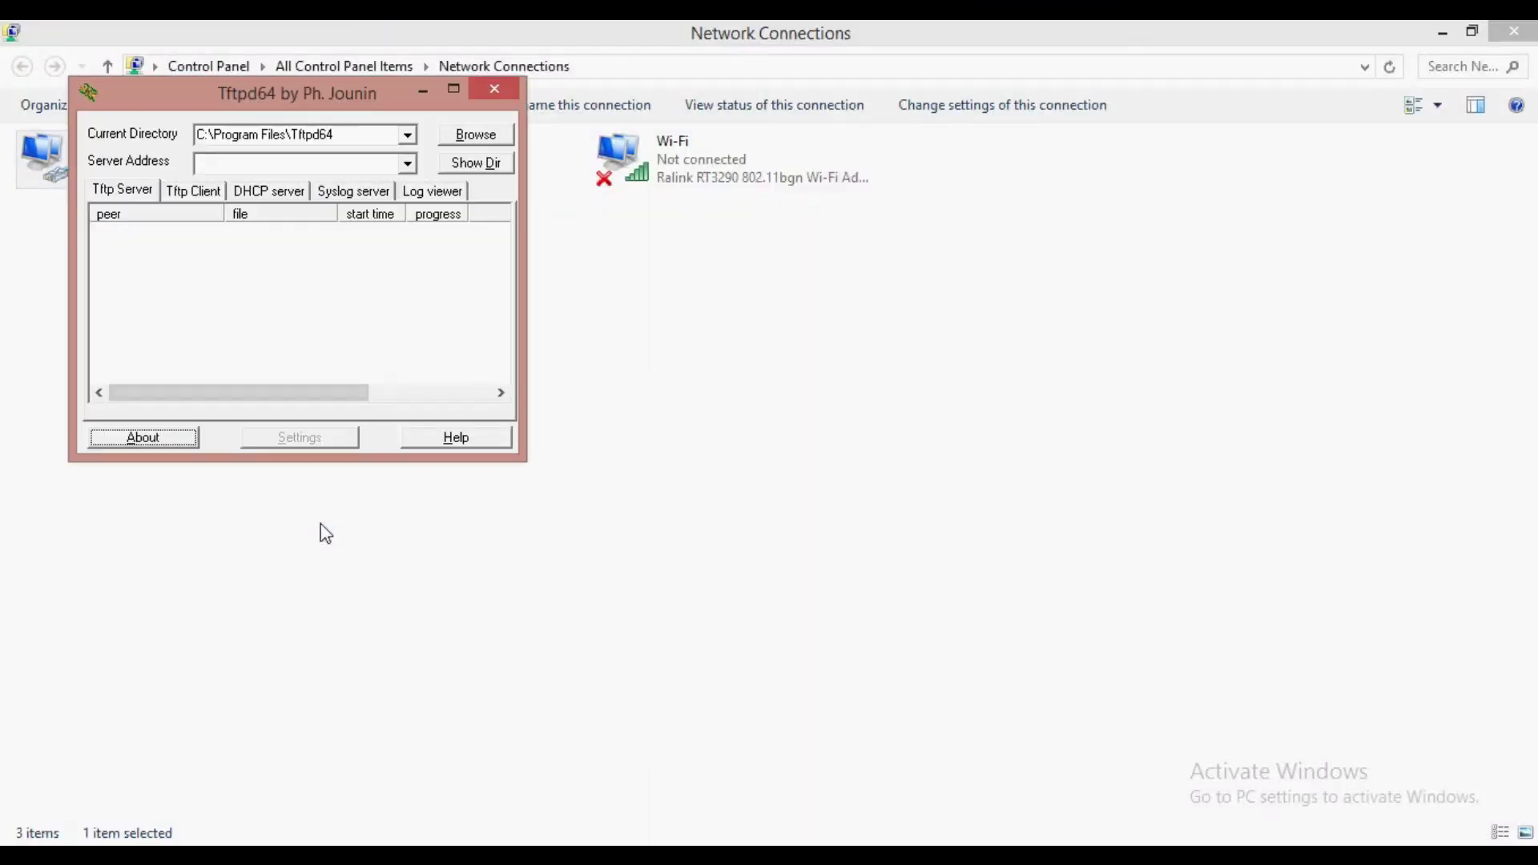
{"action": "left_click", "coordinate": [454, 91]}
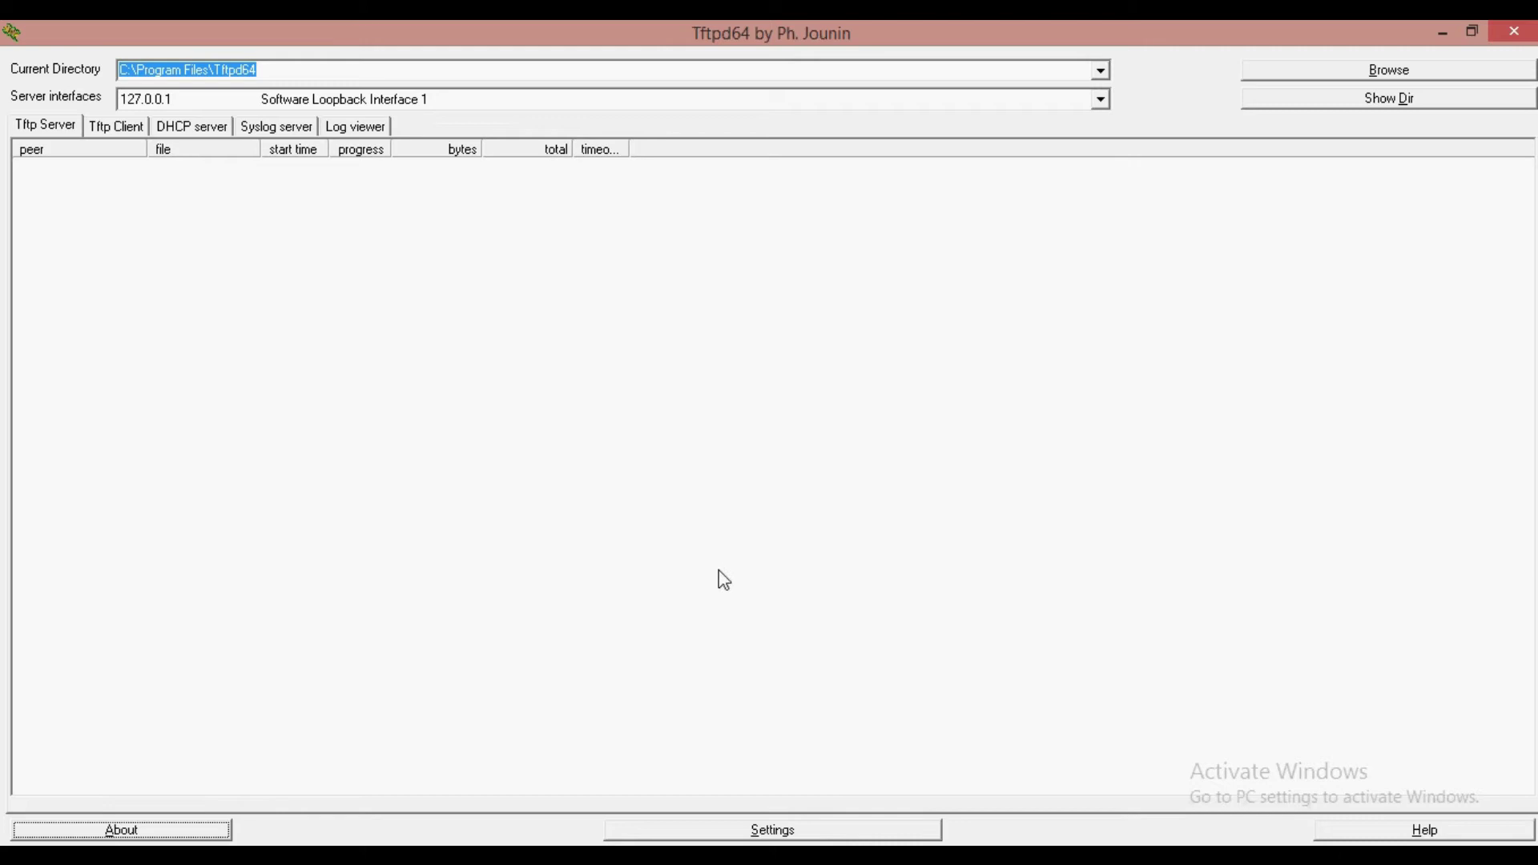
Step: Edit the DHCP pool start address to 192.168.7.101 in Tftpd64's settings
{"action": "left_click", "coordinate": [773, 831]}
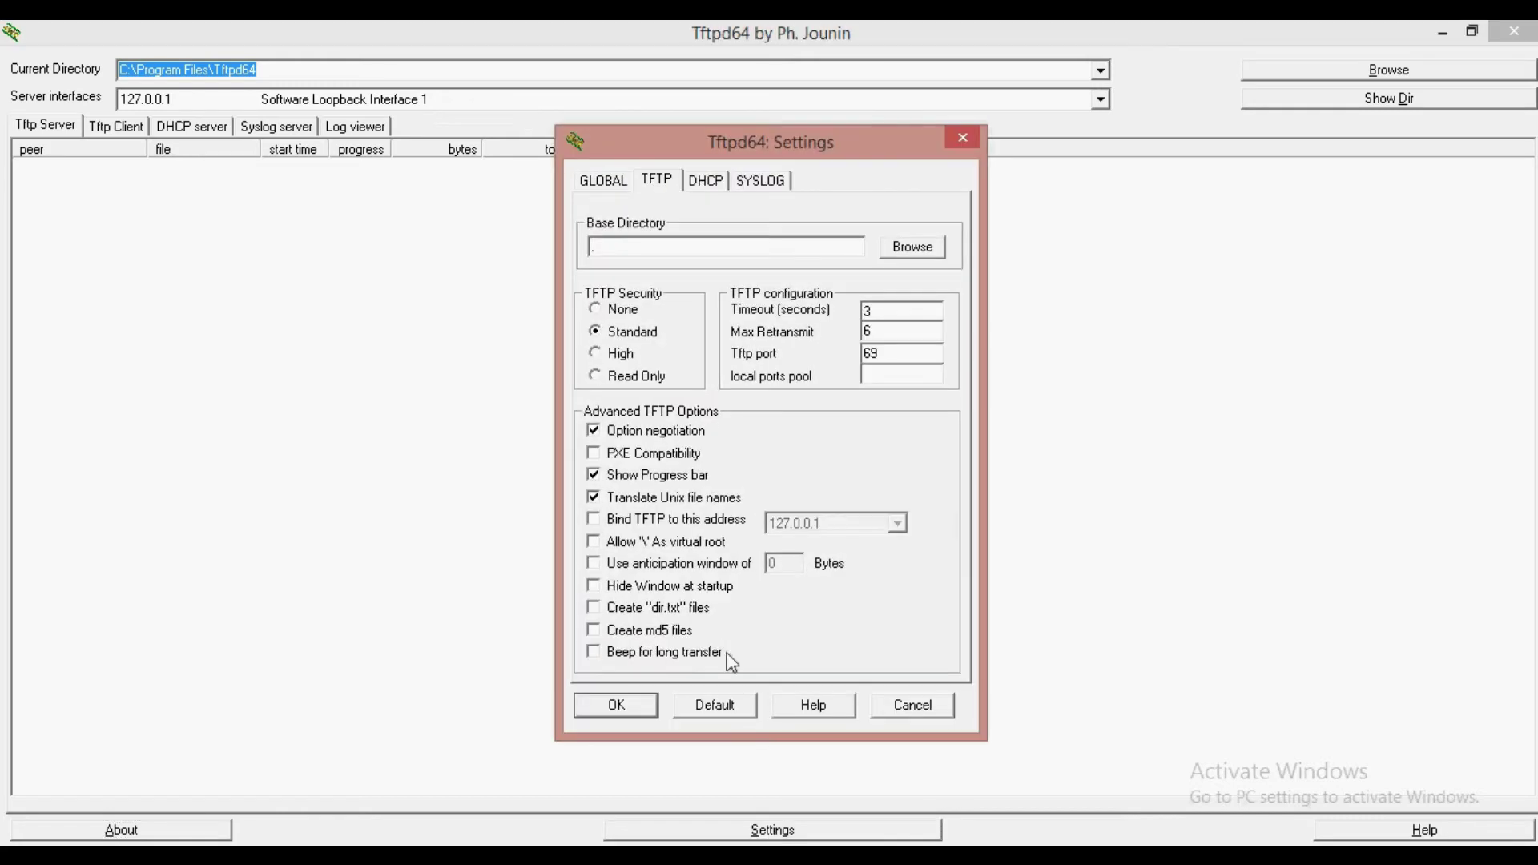
{"action": "left_click", "coordinate": [694, 190]}
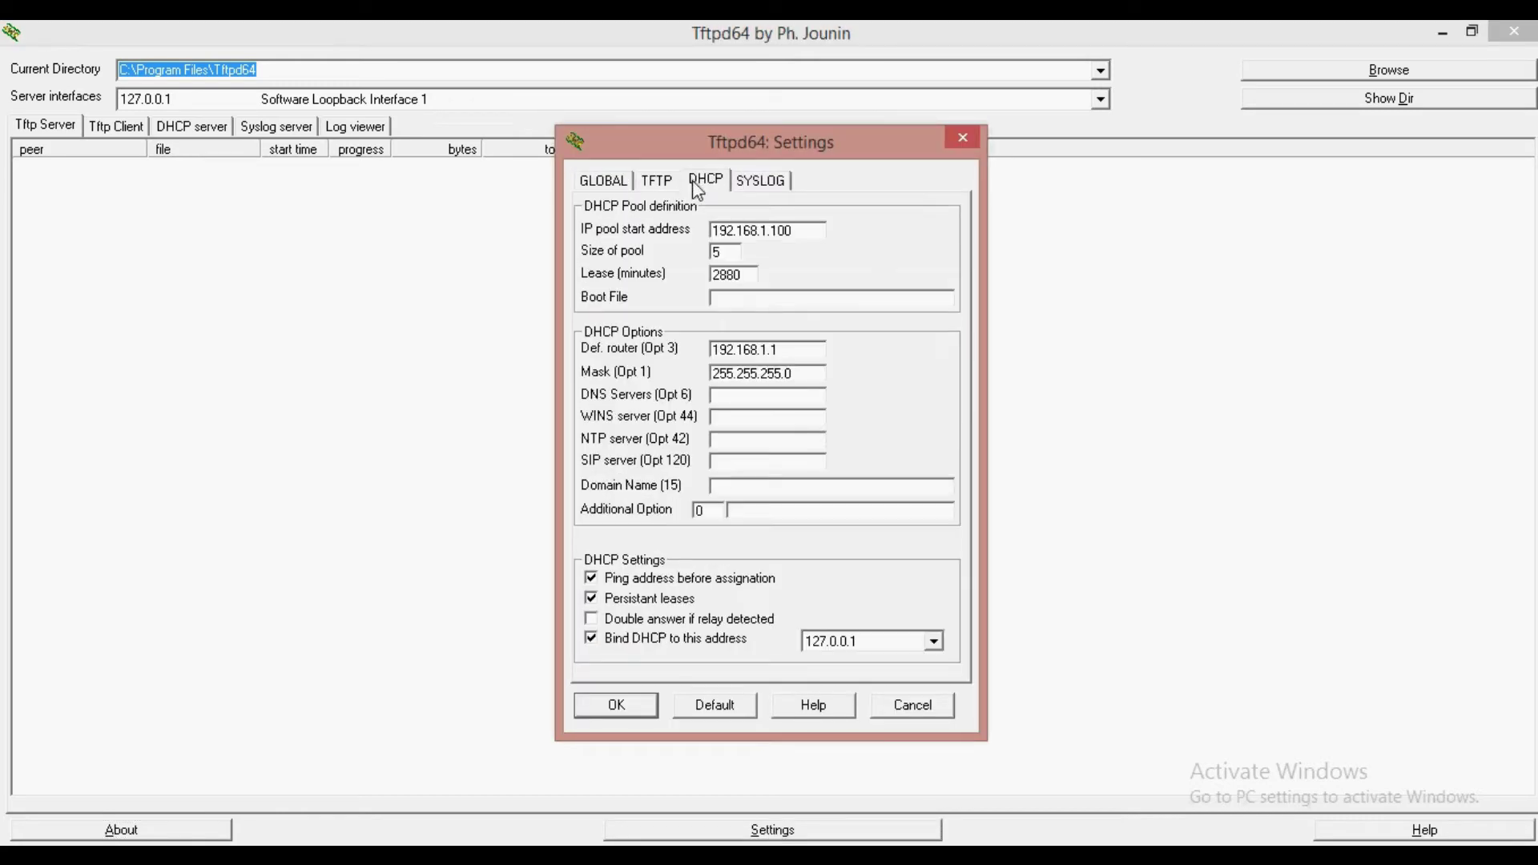
{"action": "left_click", "coordinate": [766, 229]}
{"action": "left_click_drag", "start_coordinate": [806, 230], "coordinate": [688, 235]}
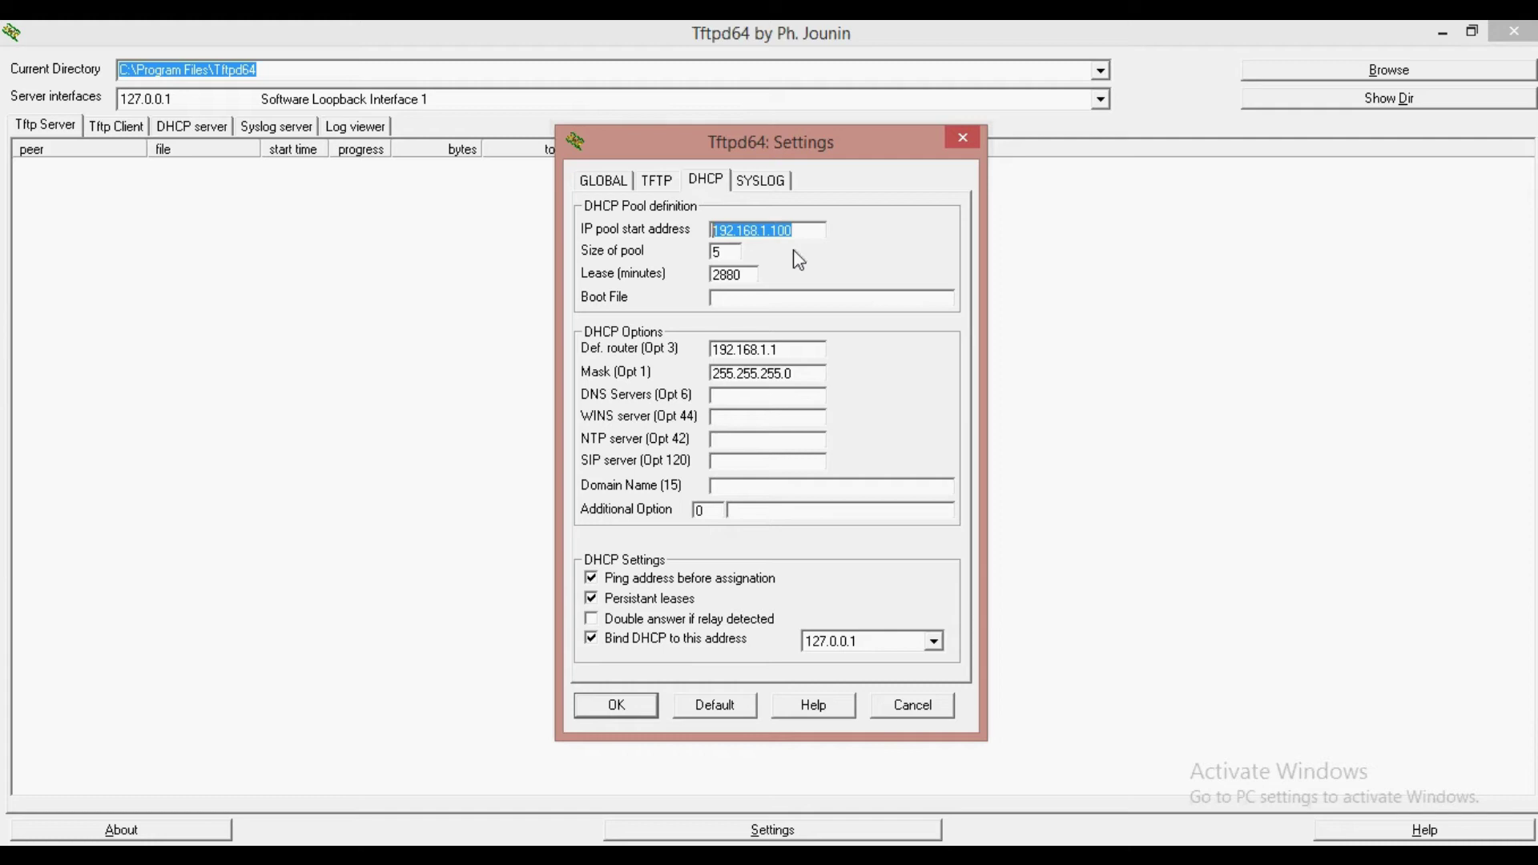
{"action": "left_click", "coordinate": [768, 231]}
{"action": "key", "text": "BackSpace"}
{"action": "type", "text": "7"}
{"action": "key", "text": "Delete"}
{"action": "key", "text": "Delete"}
{"action": "type", "text": "01"}
Step: Set pool size 10, router 192.168.7.1, option 66 to 192.168.7.100, and untick binding
{"action": "double_click", "coordinate": [728, 252]}
{"action": "type", "text": "1"}
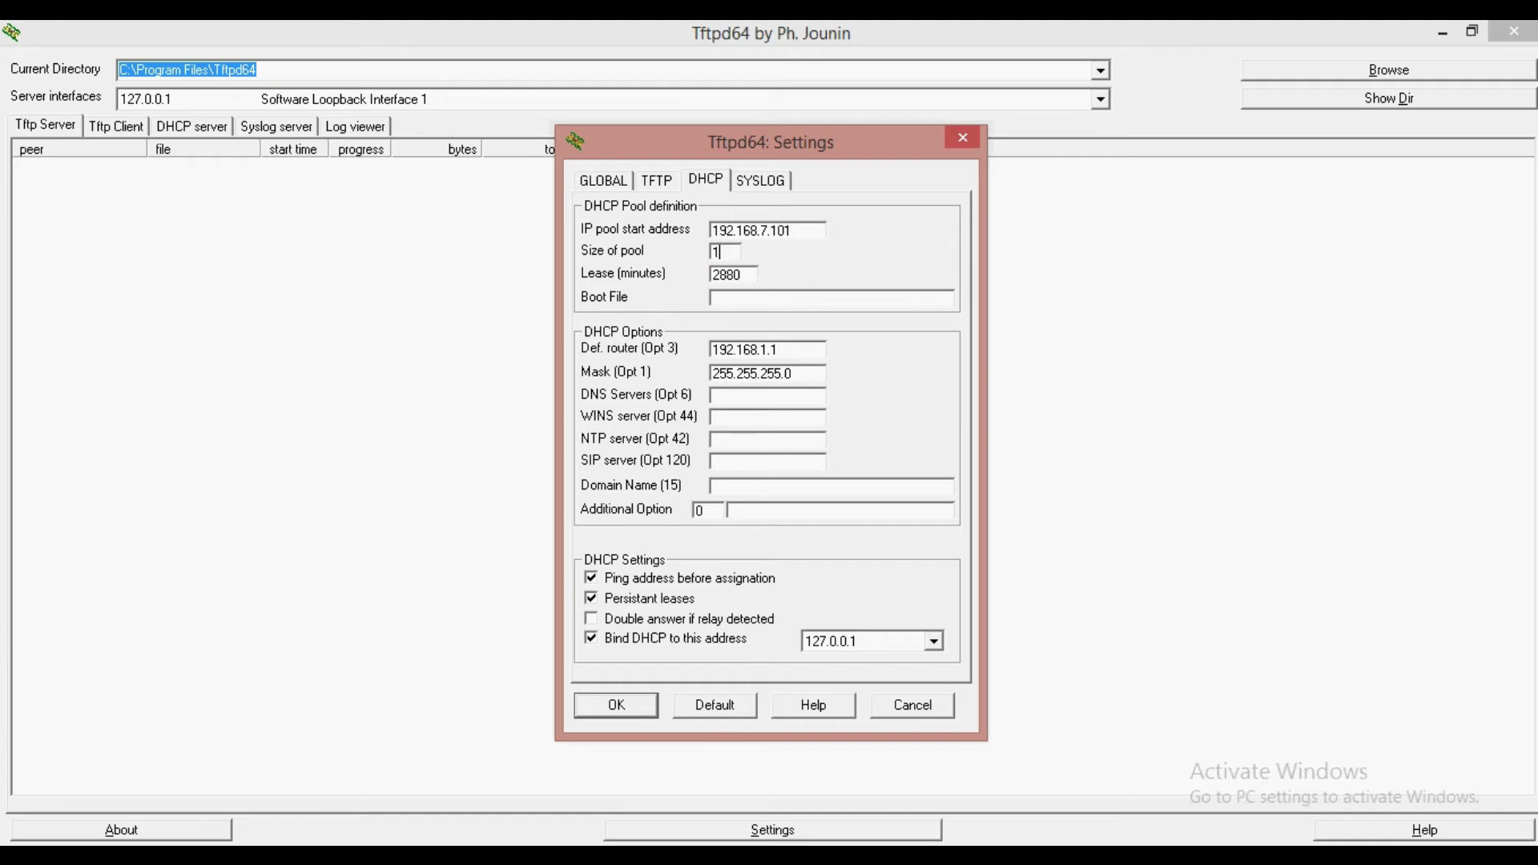
{"action": "type", "text": "0"}
{"action": "double_click", "coordinate": [764, 350]}
{"action": "type", "text": "7"}
{"action": "left_click_drag", "start_coordinate": [815, 376], "coordinate": [649, 371]}
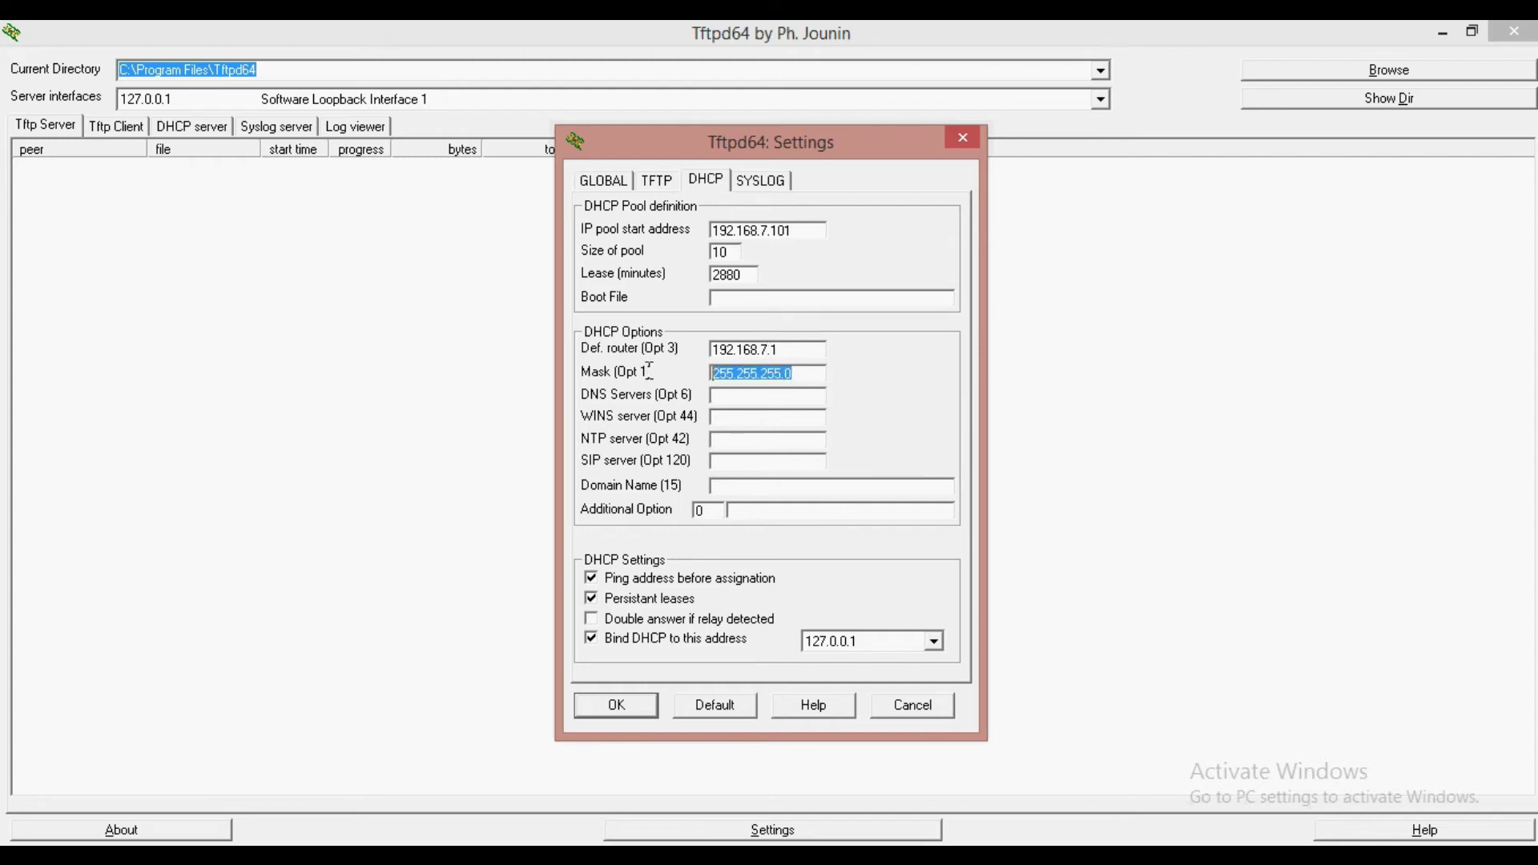
{"action": "double_click", "coordinate": [704, 511]}
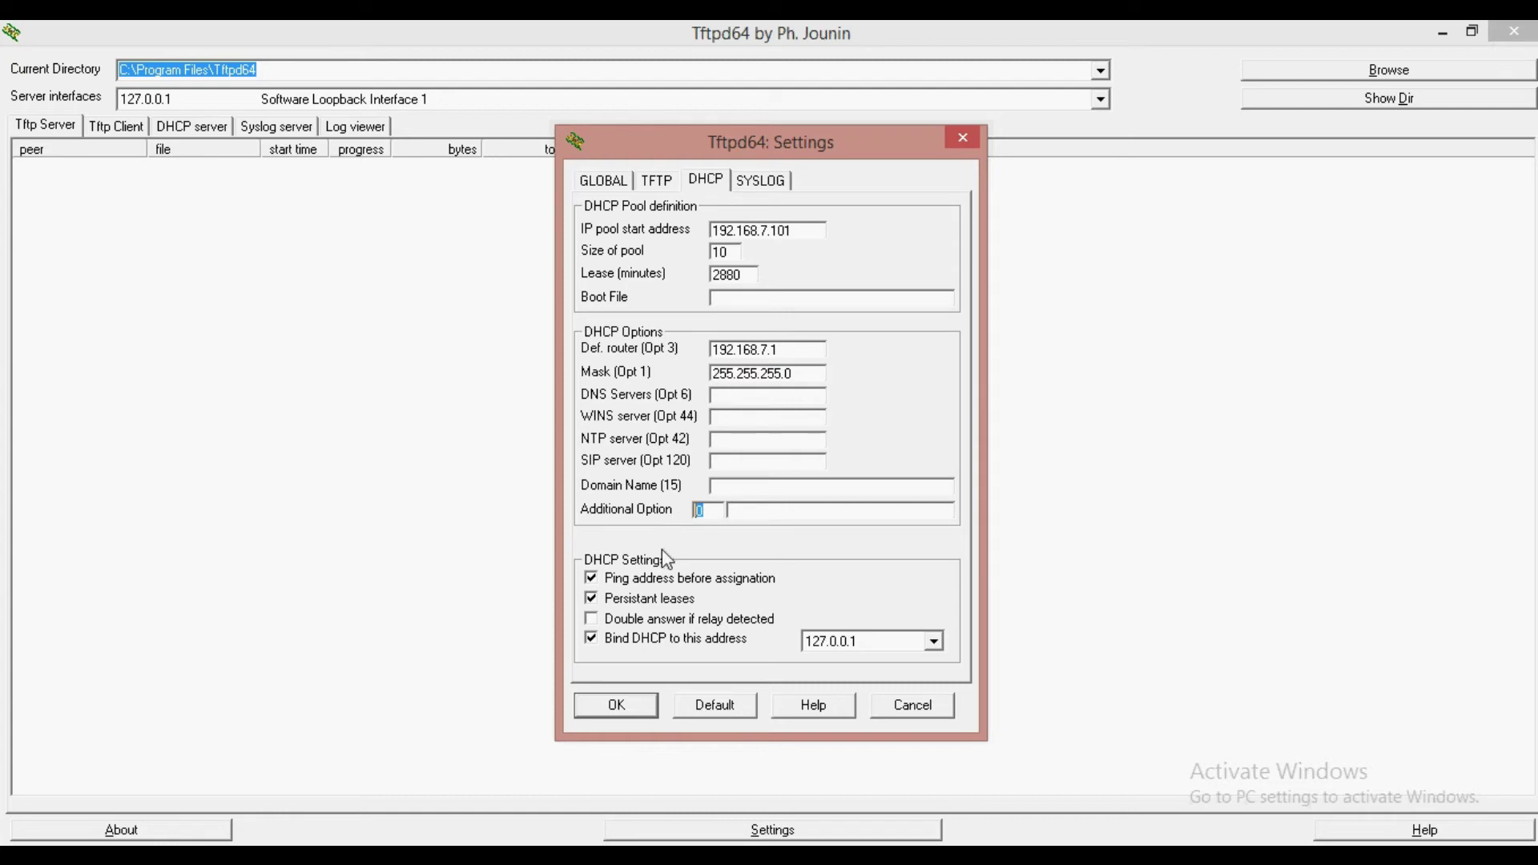
{"action": "type", "text": "66"}
{"action": "type", "text": "192"}
{"action": "type", "text": ".16"}
{"action": "type", "text": "8"}
{"action": "type", "text": ".7.100"}
{"action": "left_click", "coordinate": [593, 640]}
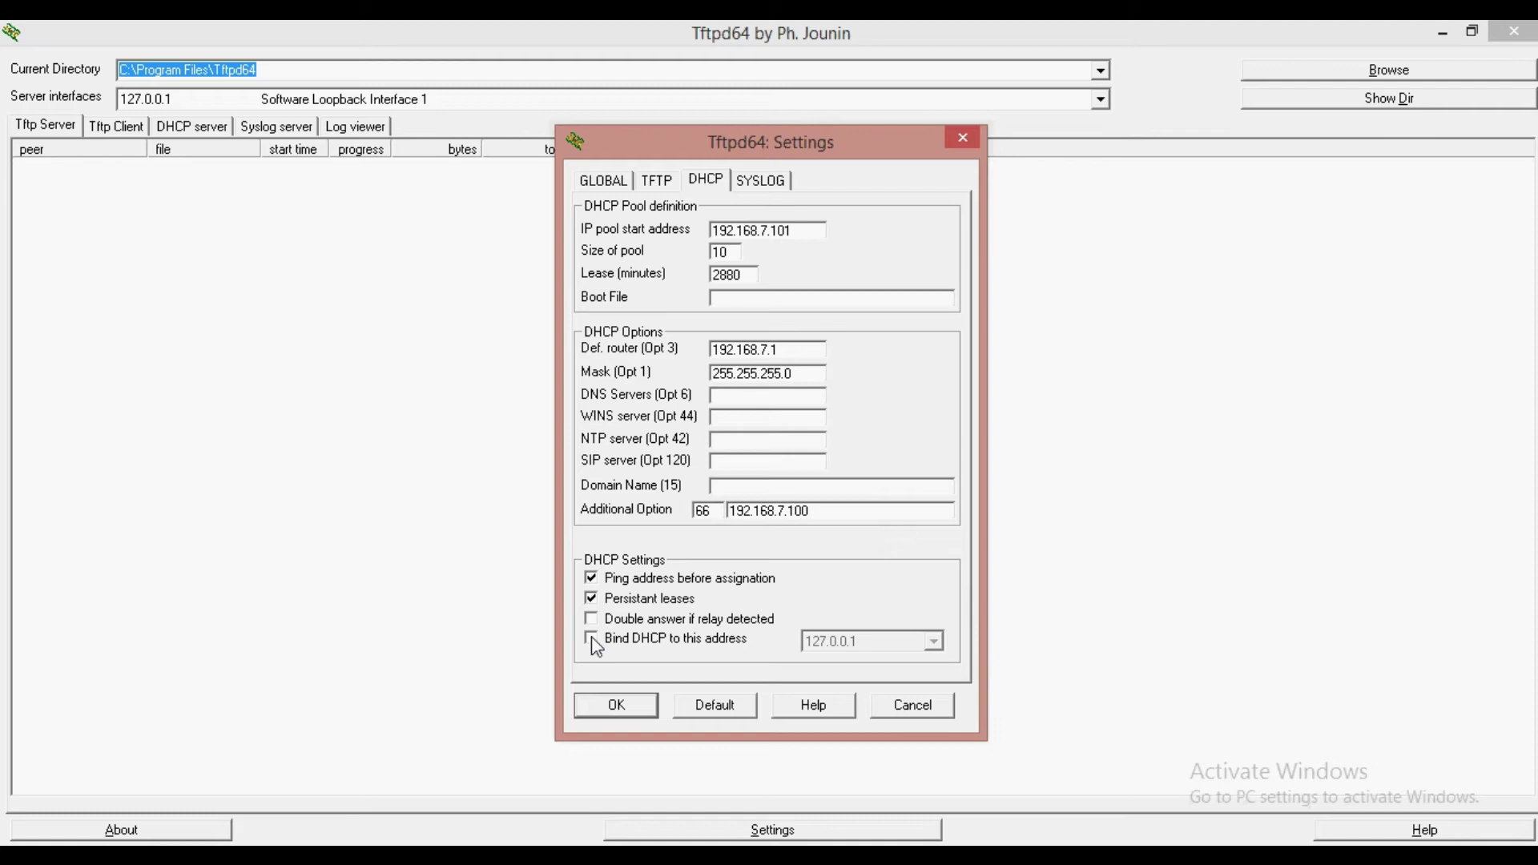
Step: Save the DHCP settings and serve on the 192.168.7.100 Realtek PCIe GBE interface
{"action": "left_click", "coordinate": [635, 705]}
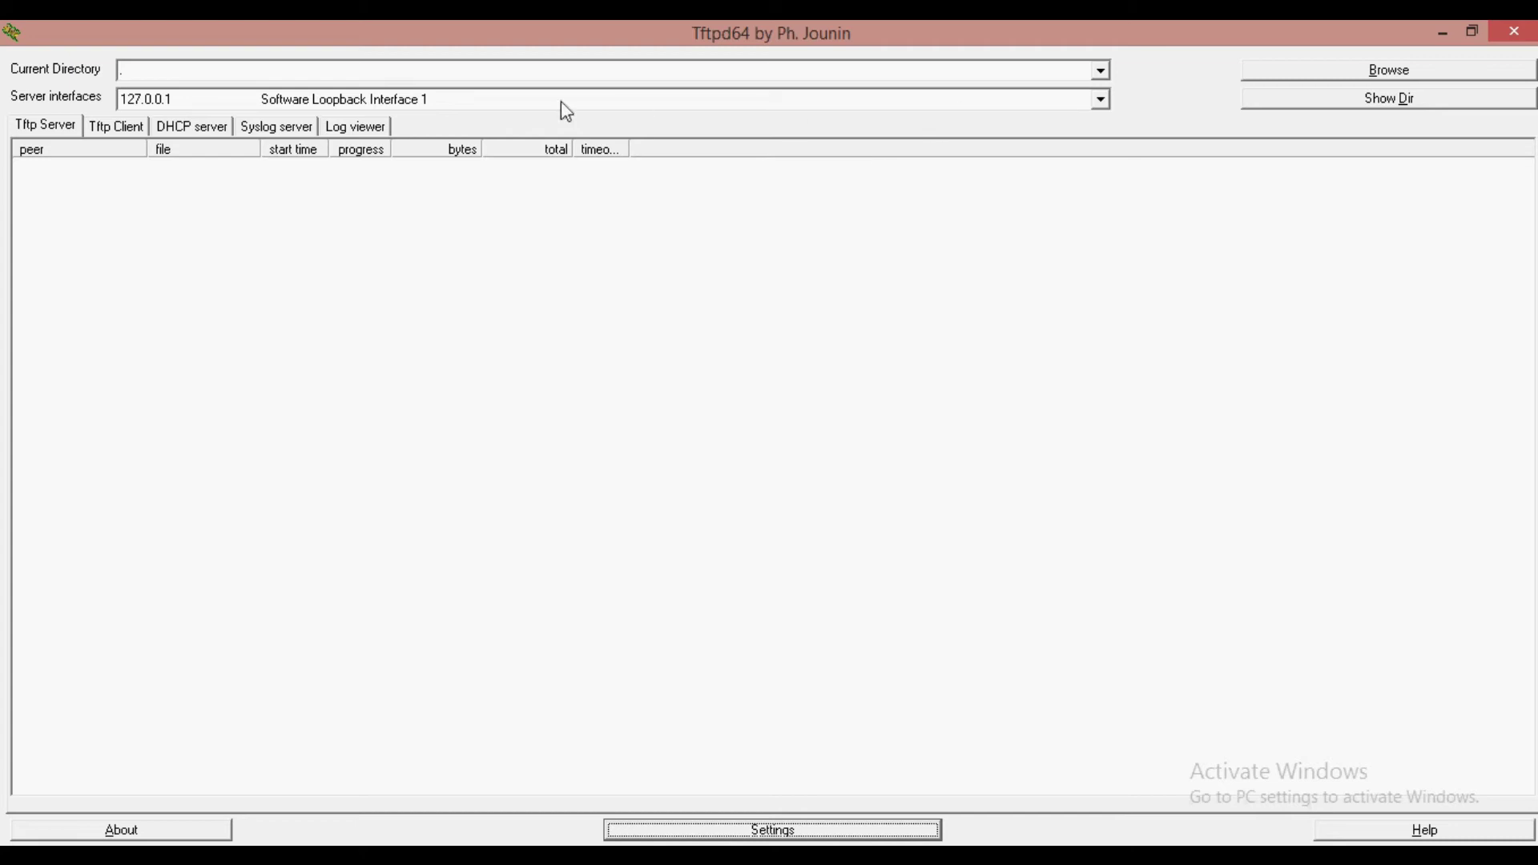
{"action": "left_click", "coordinate": [351, 126]}
{"action": "left_click", "coordinate": [640, 102]}
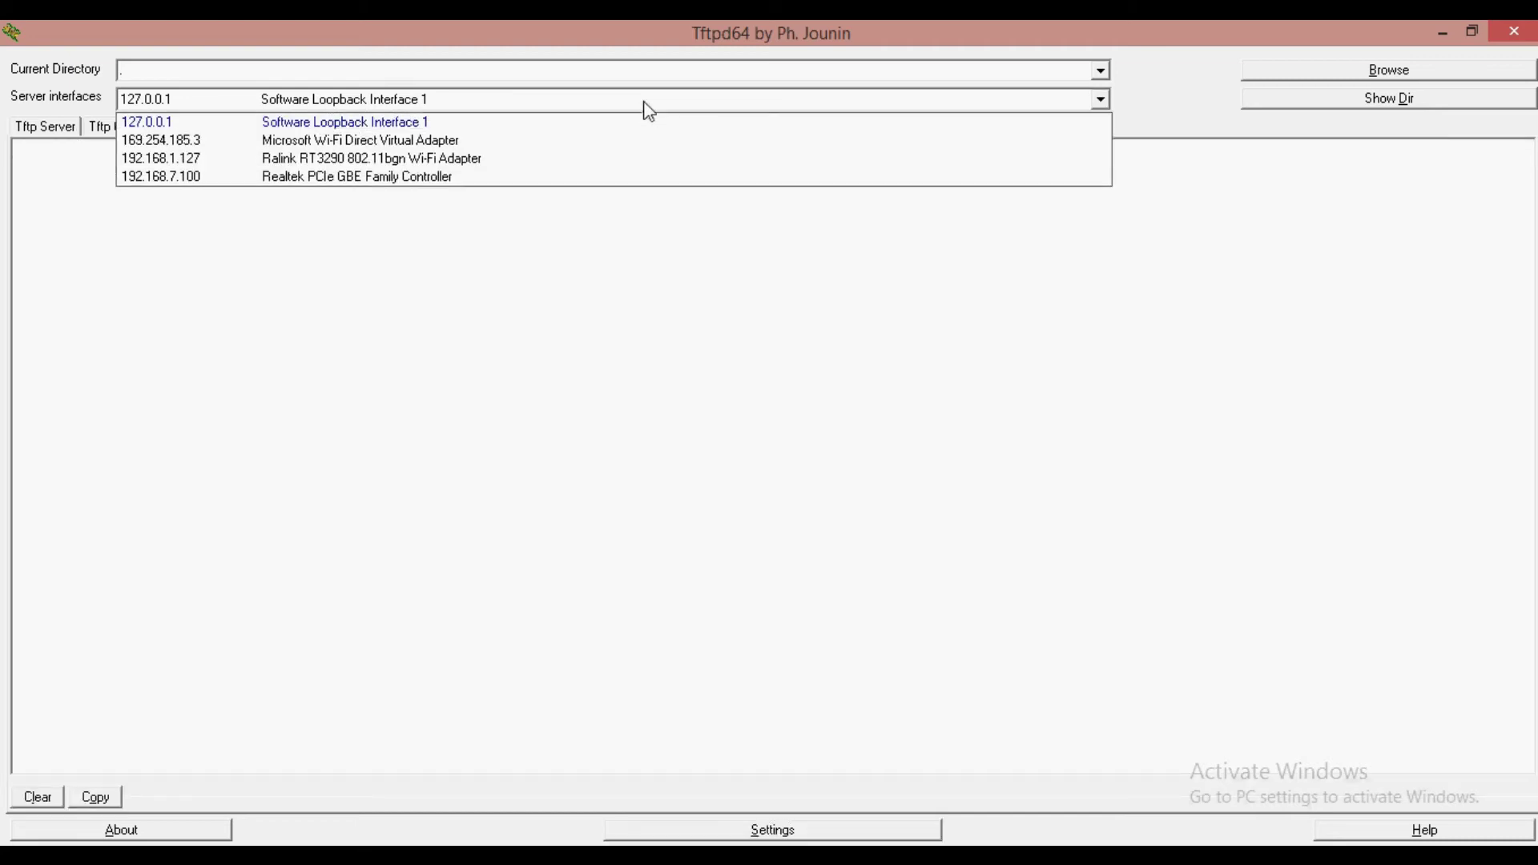
{"action": "left_click", "coordinate": [373, 176]}
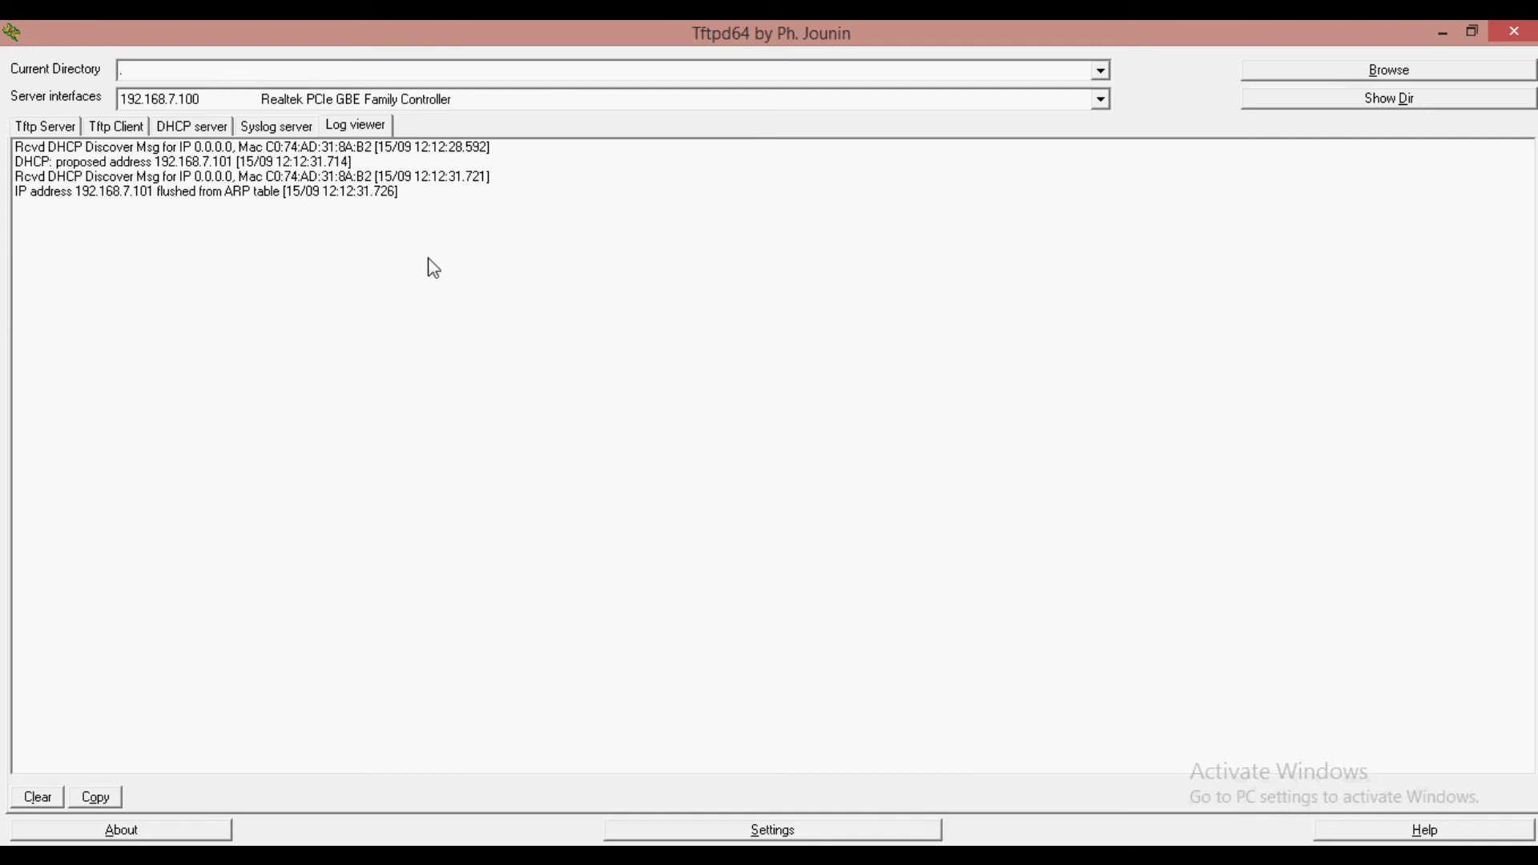
Step: Check the Discover, proposed, request and acknowledged log entries for 192.168.7.101
{"action": "left_click", "coordinate": [267, 149]}
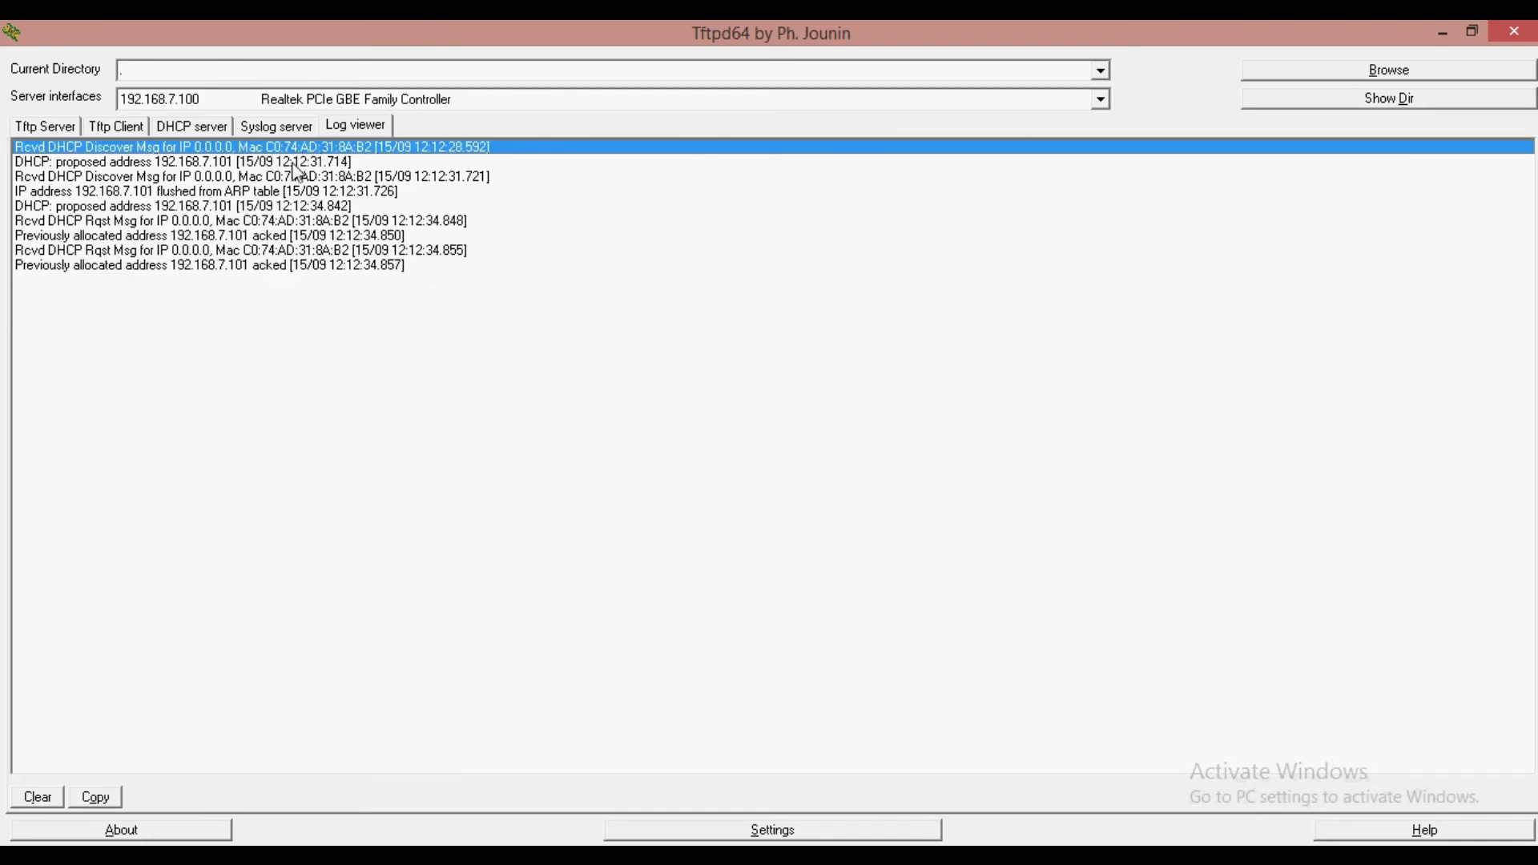
{"action": "left_click", "coordinate": [127, 165]}
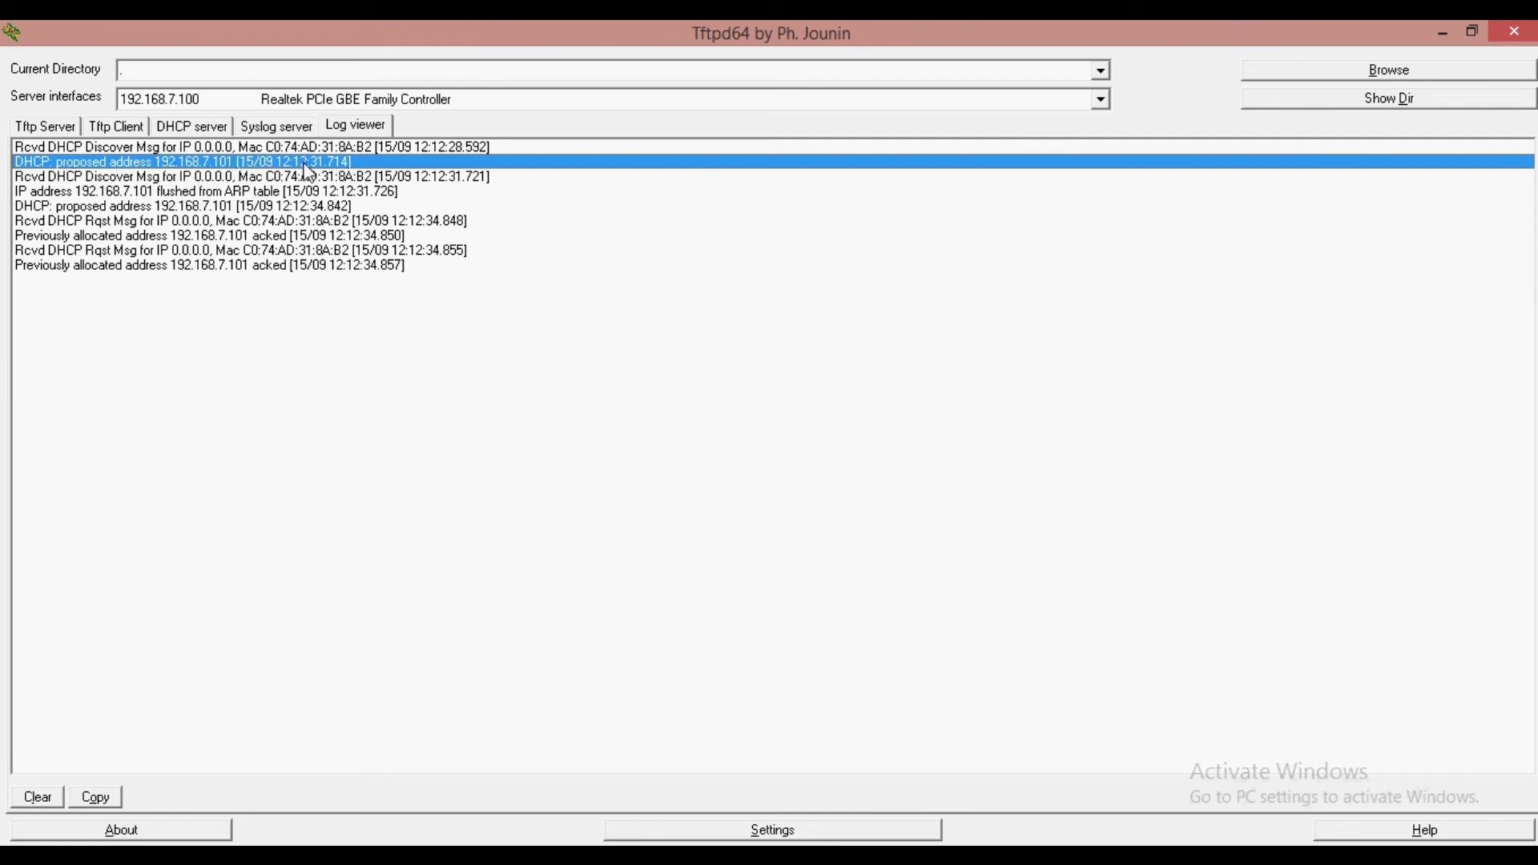
{"action": "left_click", "coordinate": [233, 178]}
{"action": "left_click", "coordinate": [222, 206]}
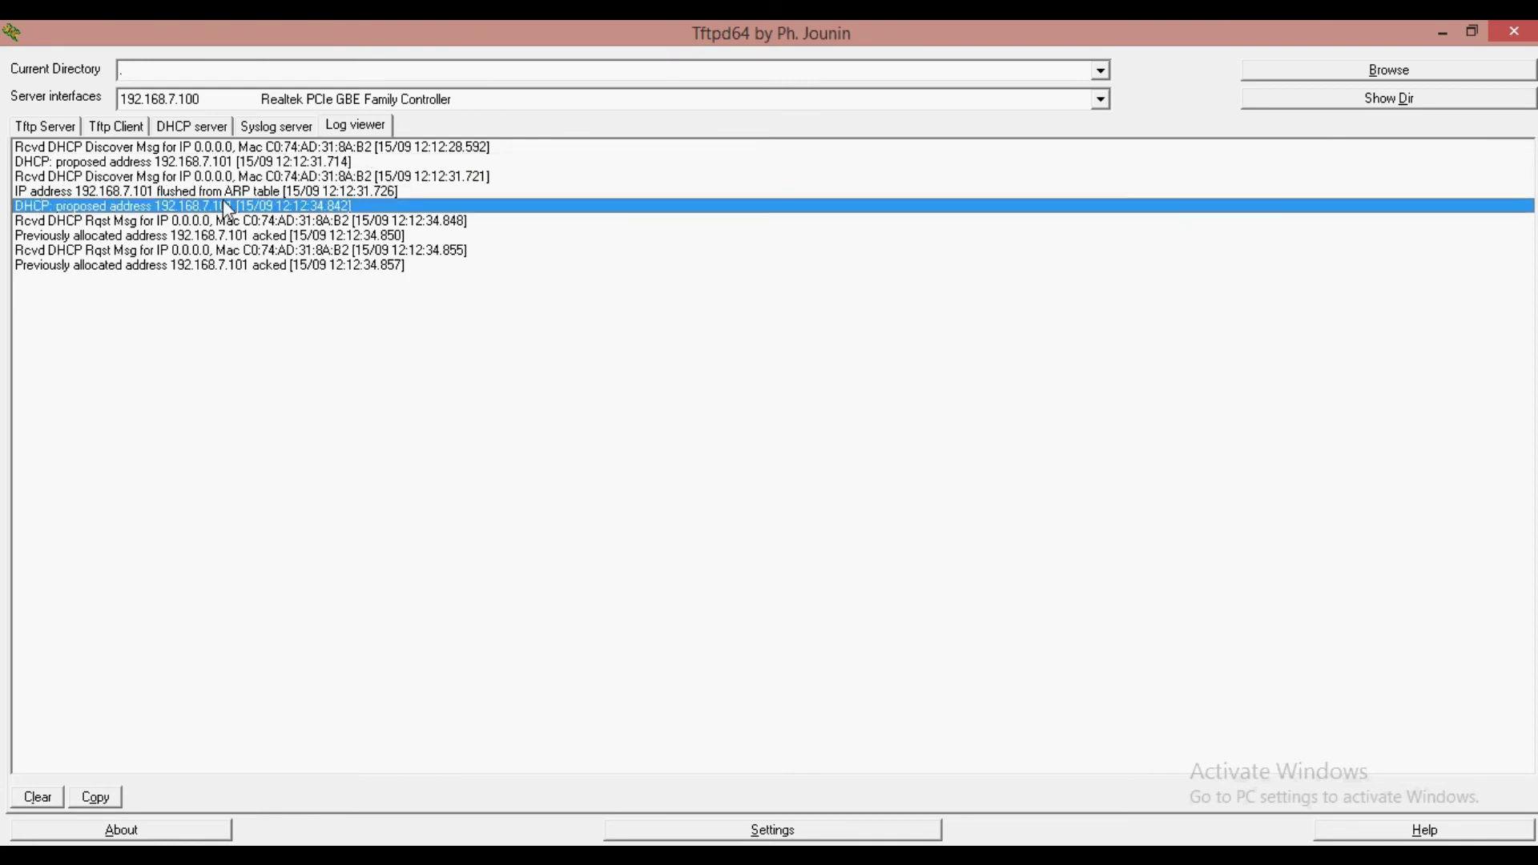
{"action": "left_click", "coordinate": [223, 220]}
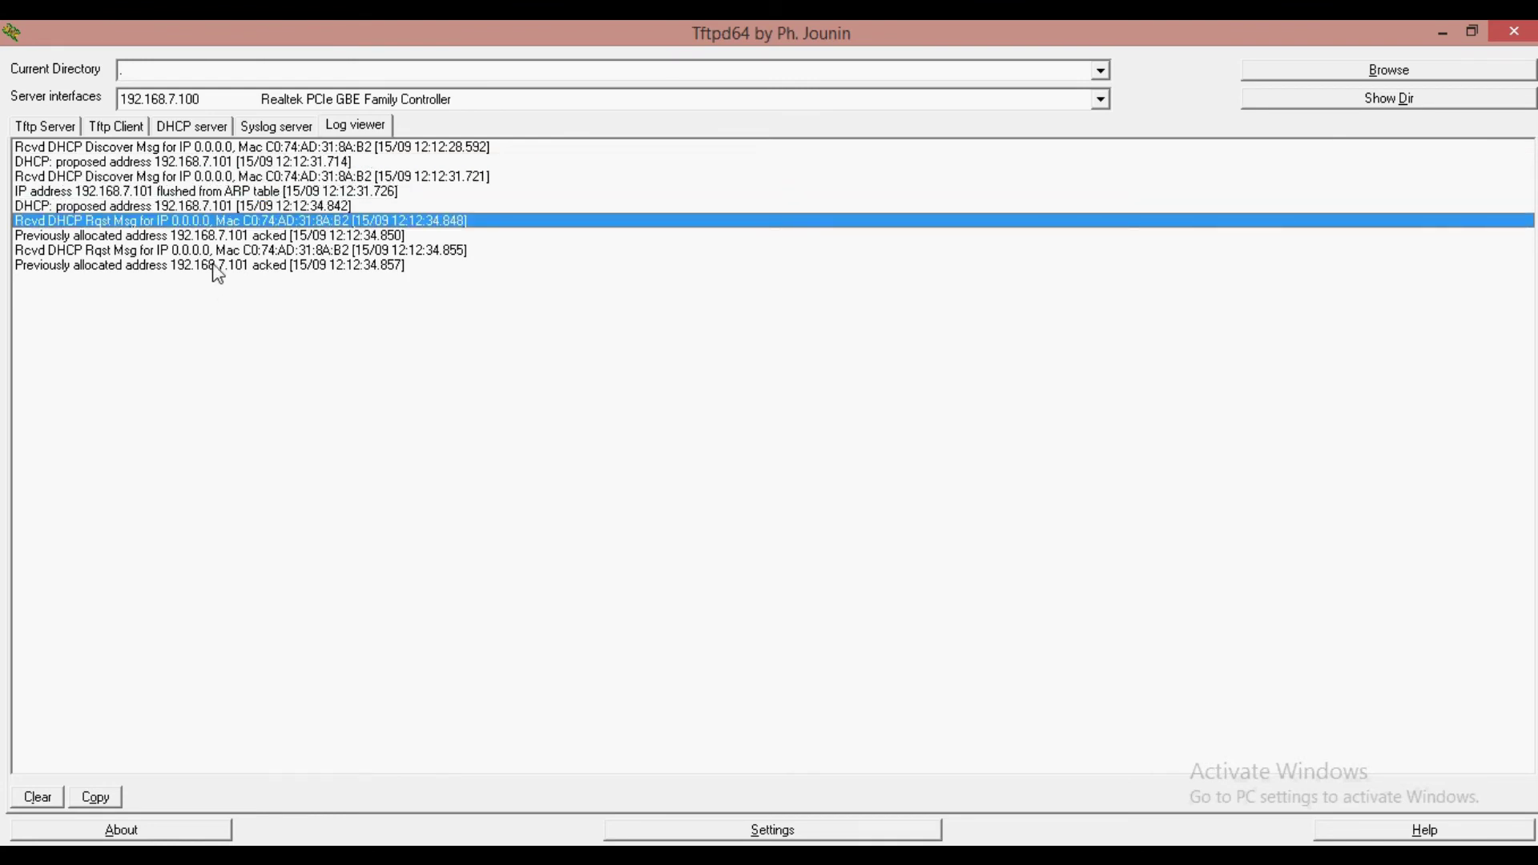
{"action": "left_click", "coordinate": [215, 266]}
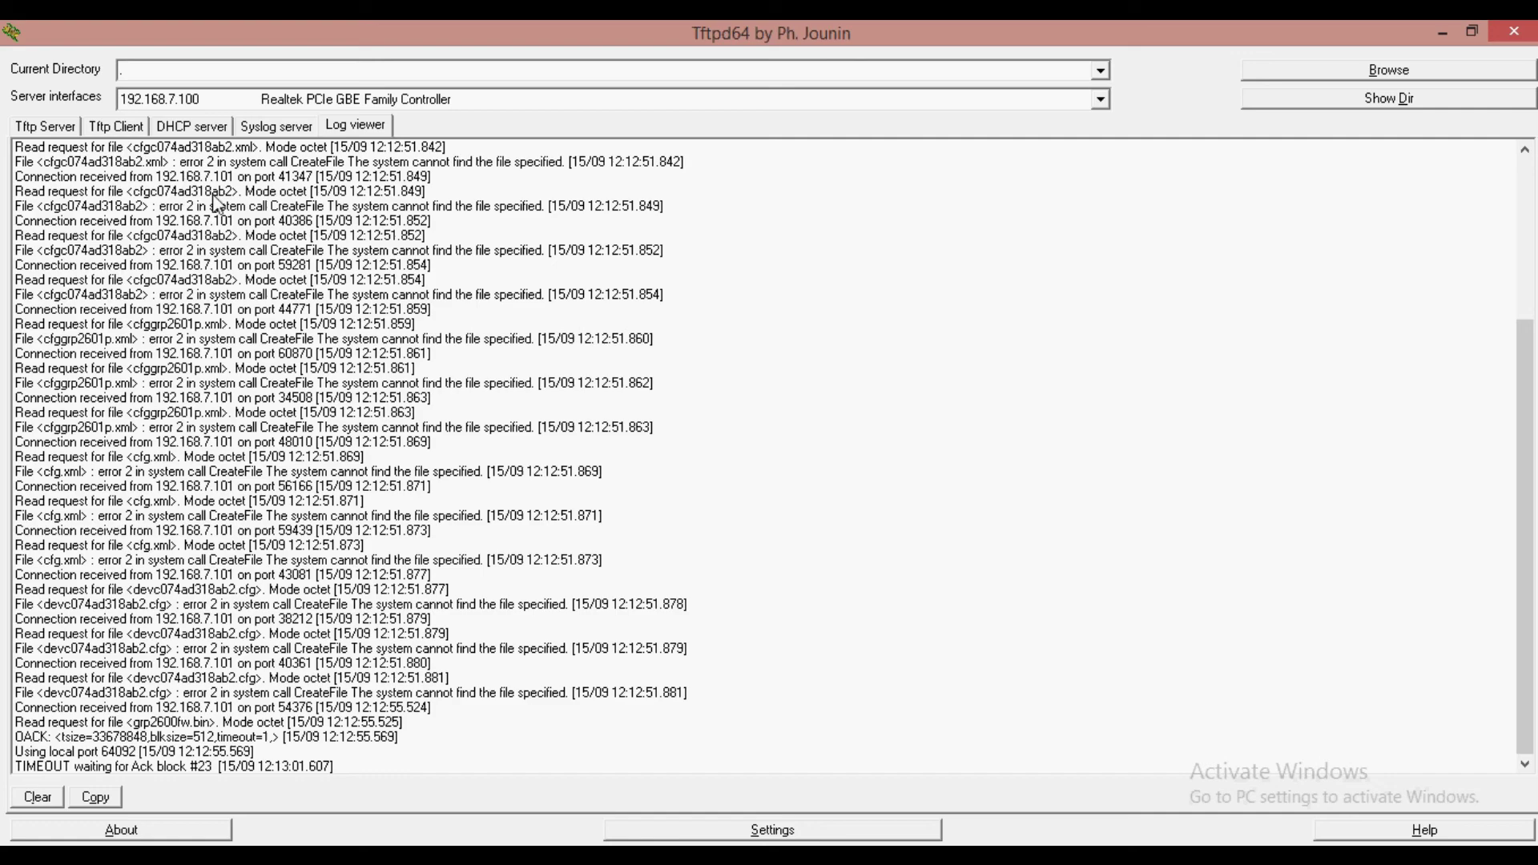
{"action": "scroll", "coordinate": [349, 285], "scroll_direction": "up", "scroll_amount": 2}
{"action": "scroll", "coordinate": [349, 285], "scroll_direction": "up", "scroll_amount": 3}
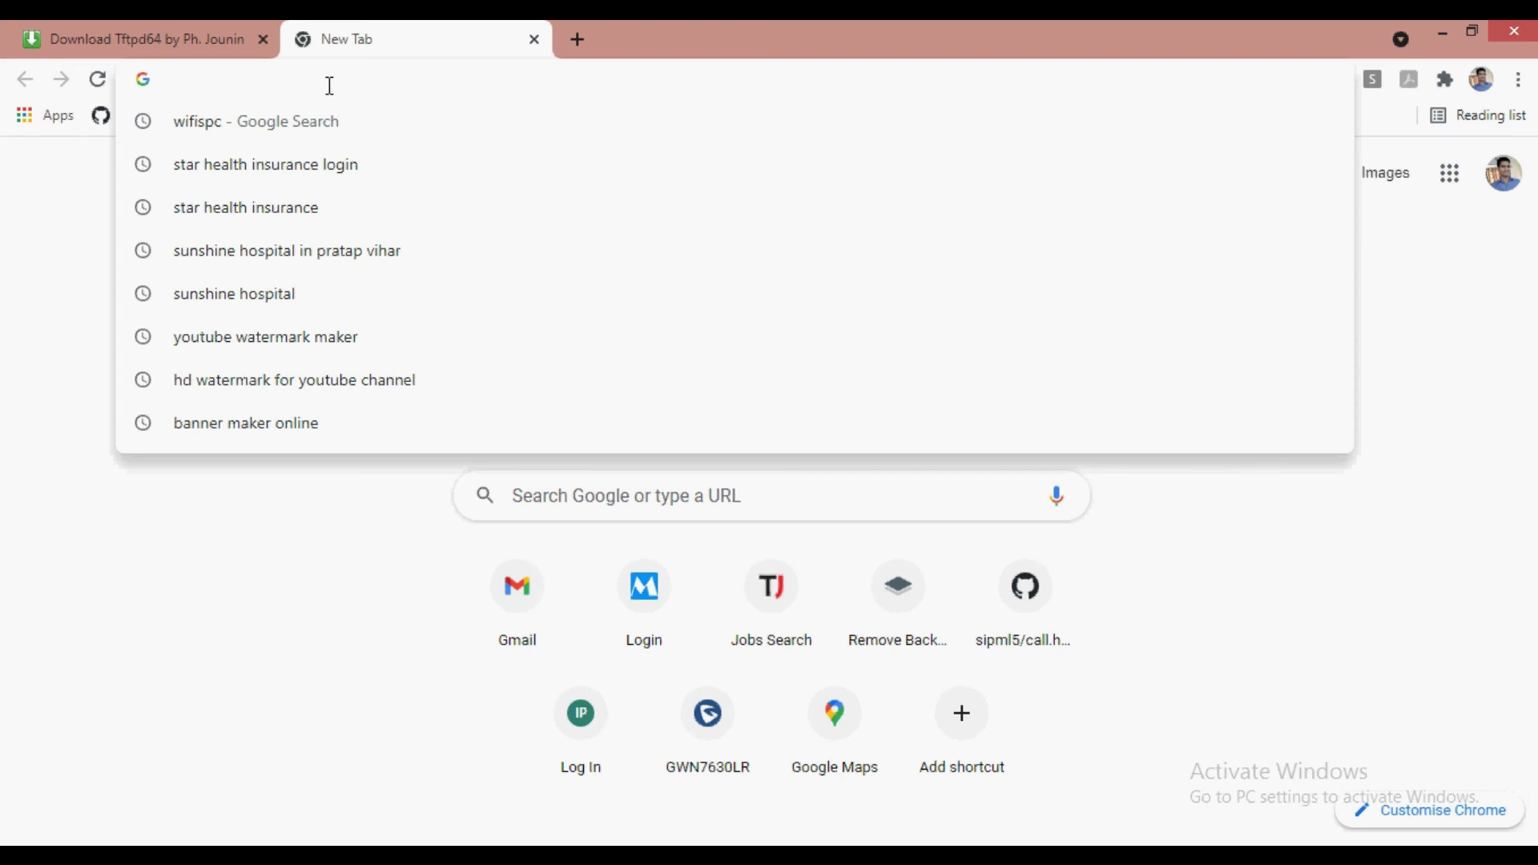
{"action": "type", "text": "192.168"}
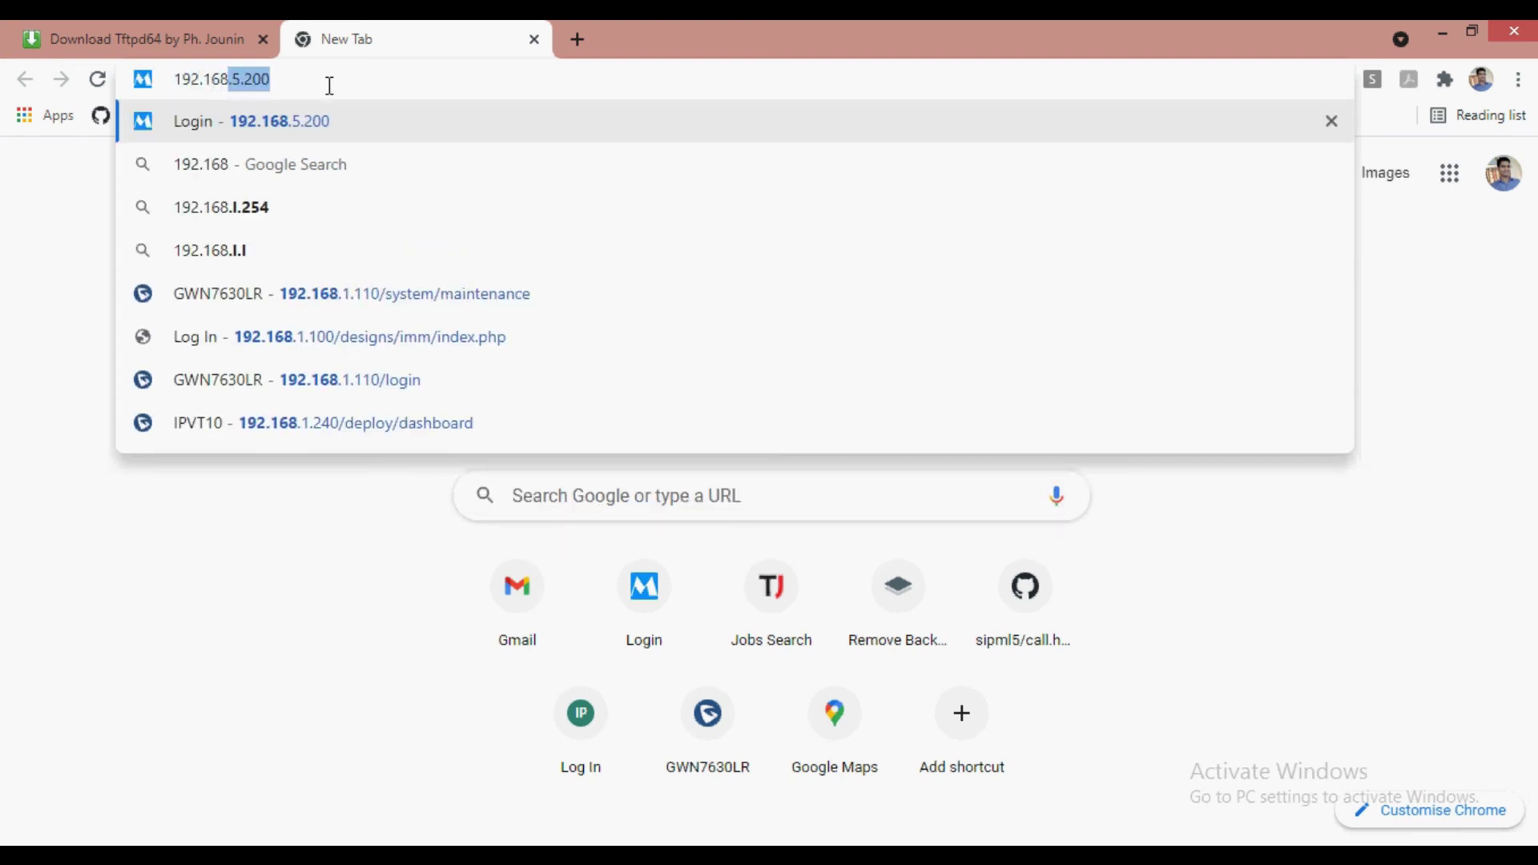
{"action": "type", "text": ".7.10"}
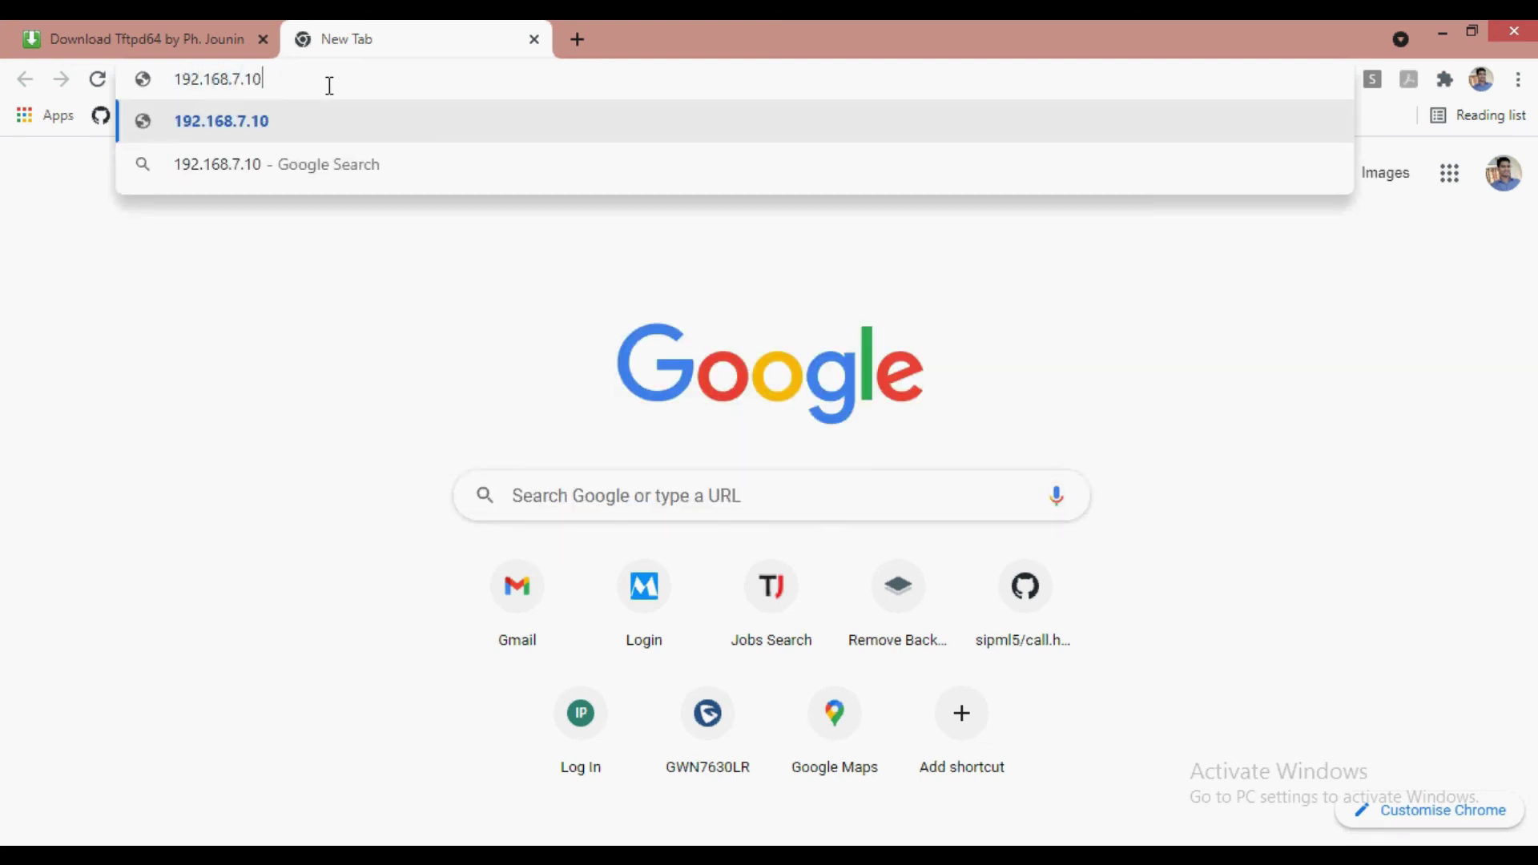
{"action": "type", "text": "1"}
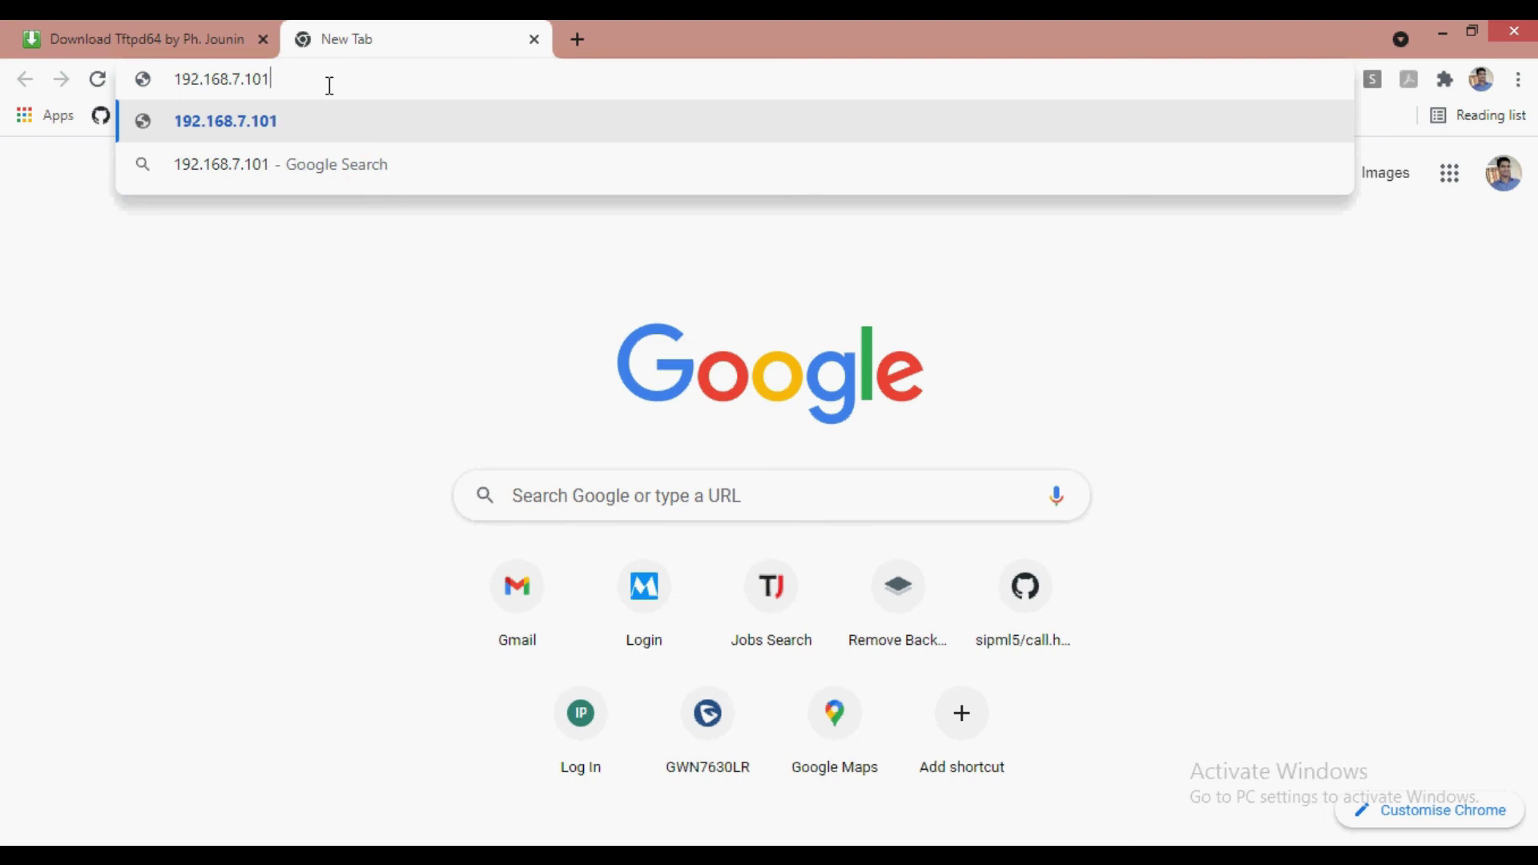
Step: Browse to 192.168.7.101 and log in to the GRP2601P web UI as admin
{"action": "key", "text": "Return"}
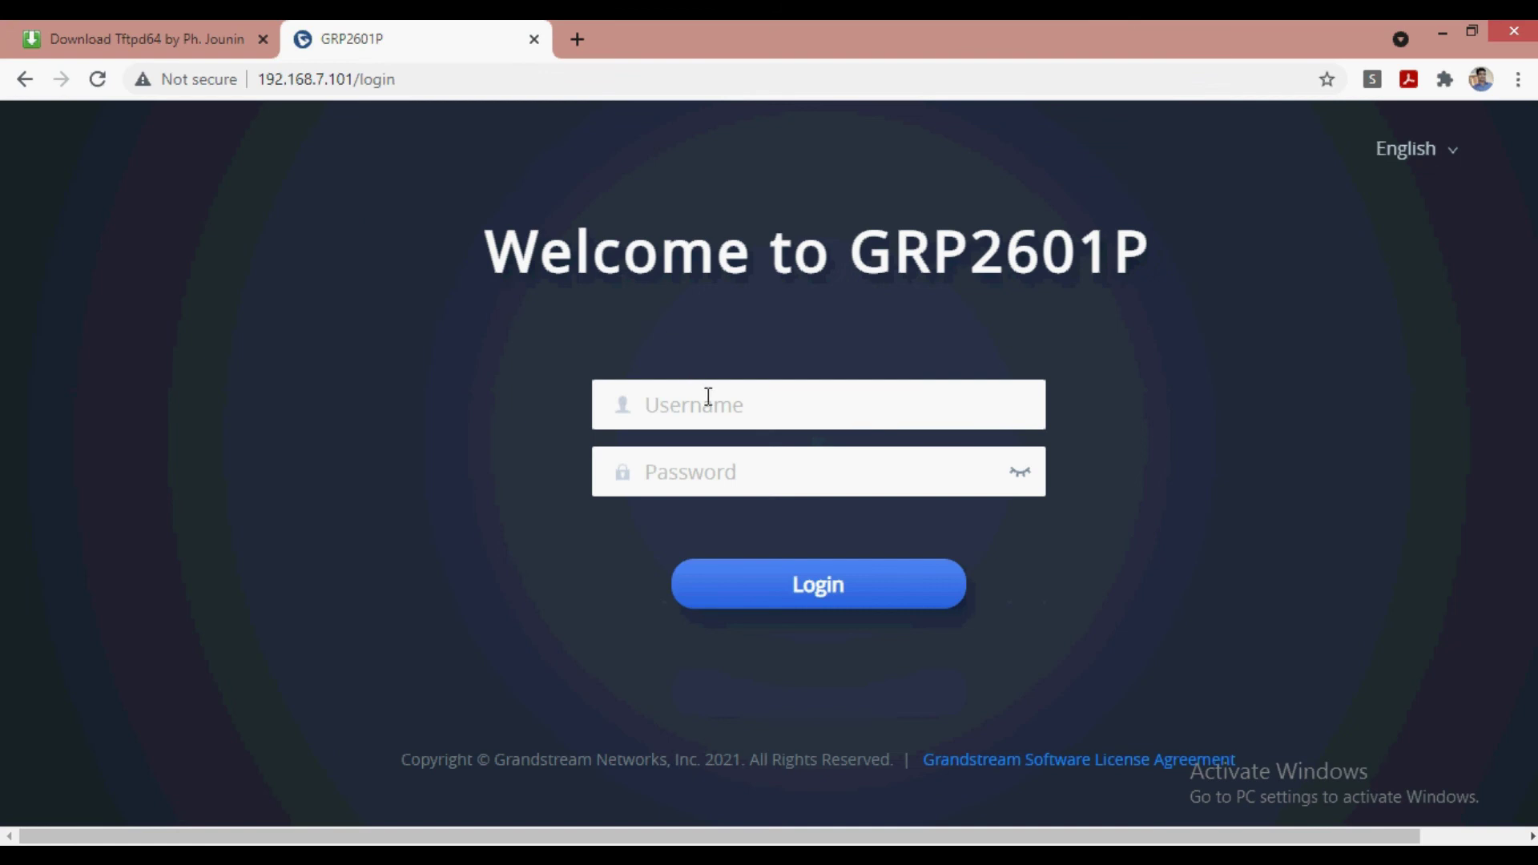
{"action": "left_click", "coordinate": [706, 405]}
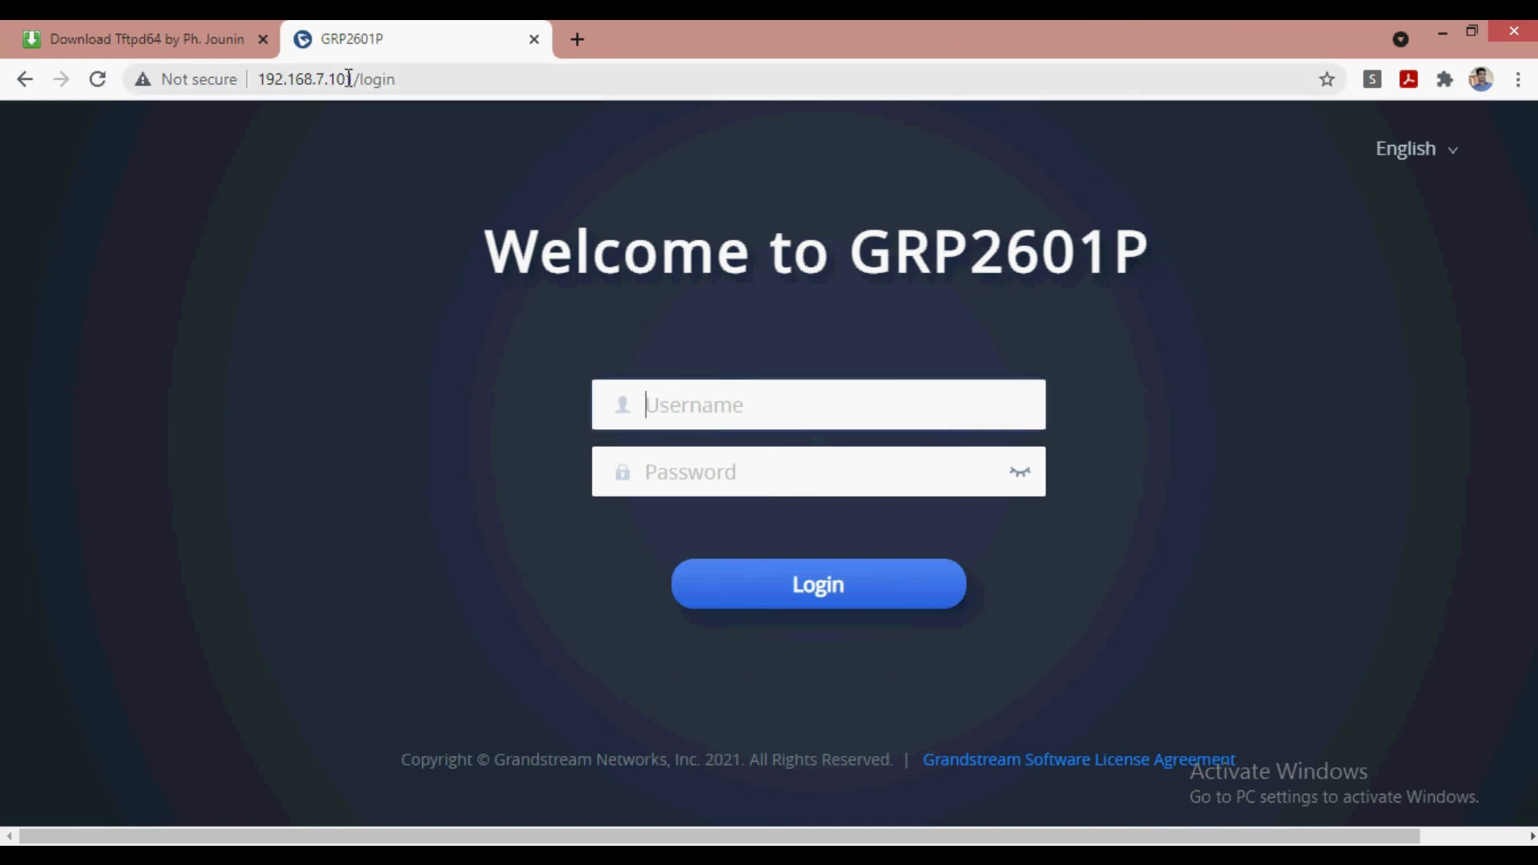
{"action": "left_click_drag", "start_coordinate": [357, 80], "coordinate": [263, 79]}
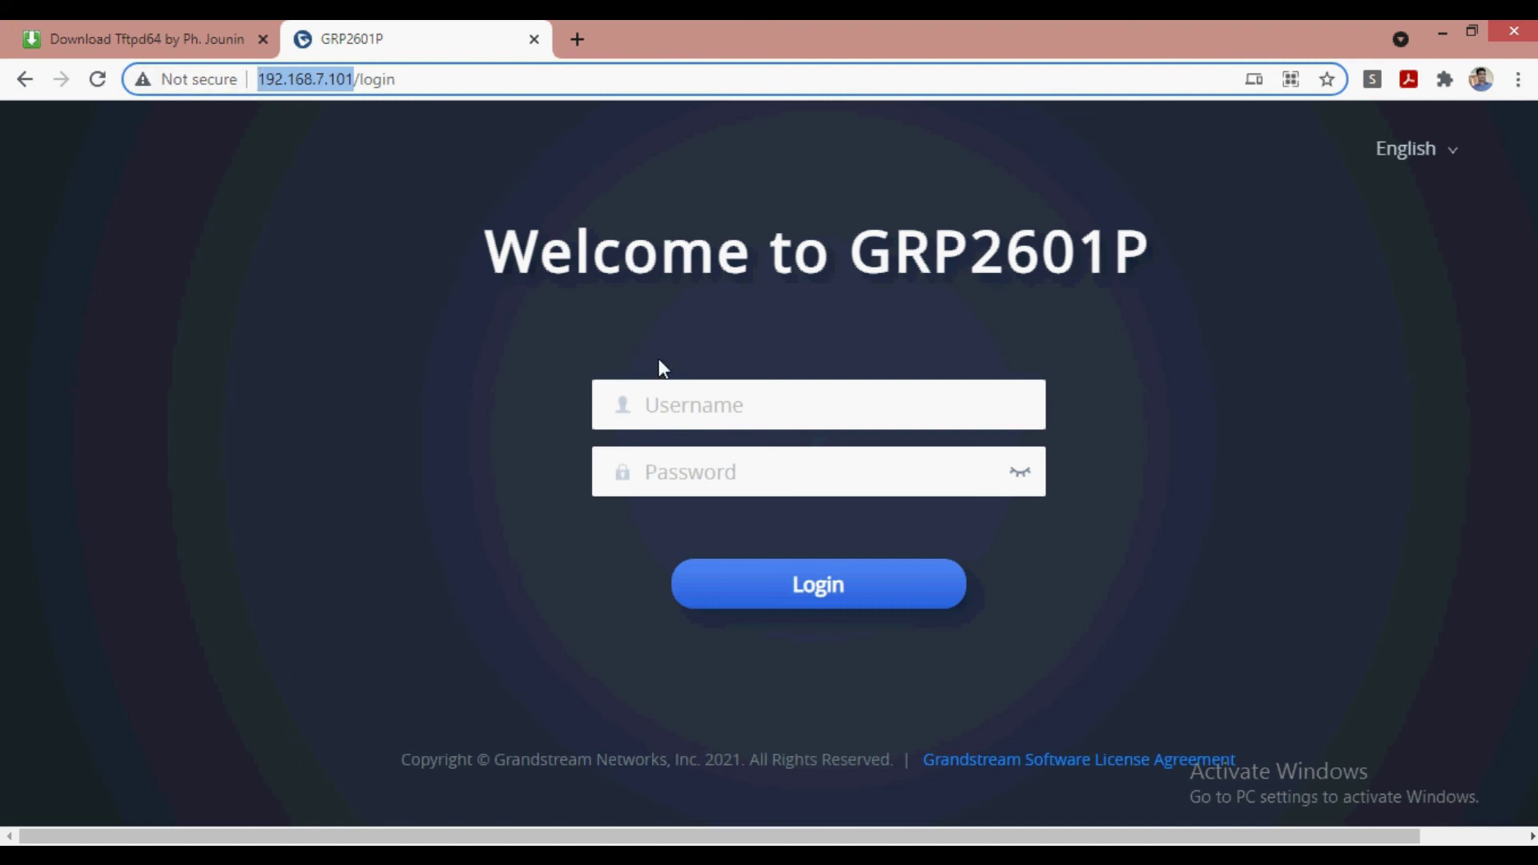
{"action": "left_click", "coordinate": [684, 404]}
{"action": "type", "text": "adm"}
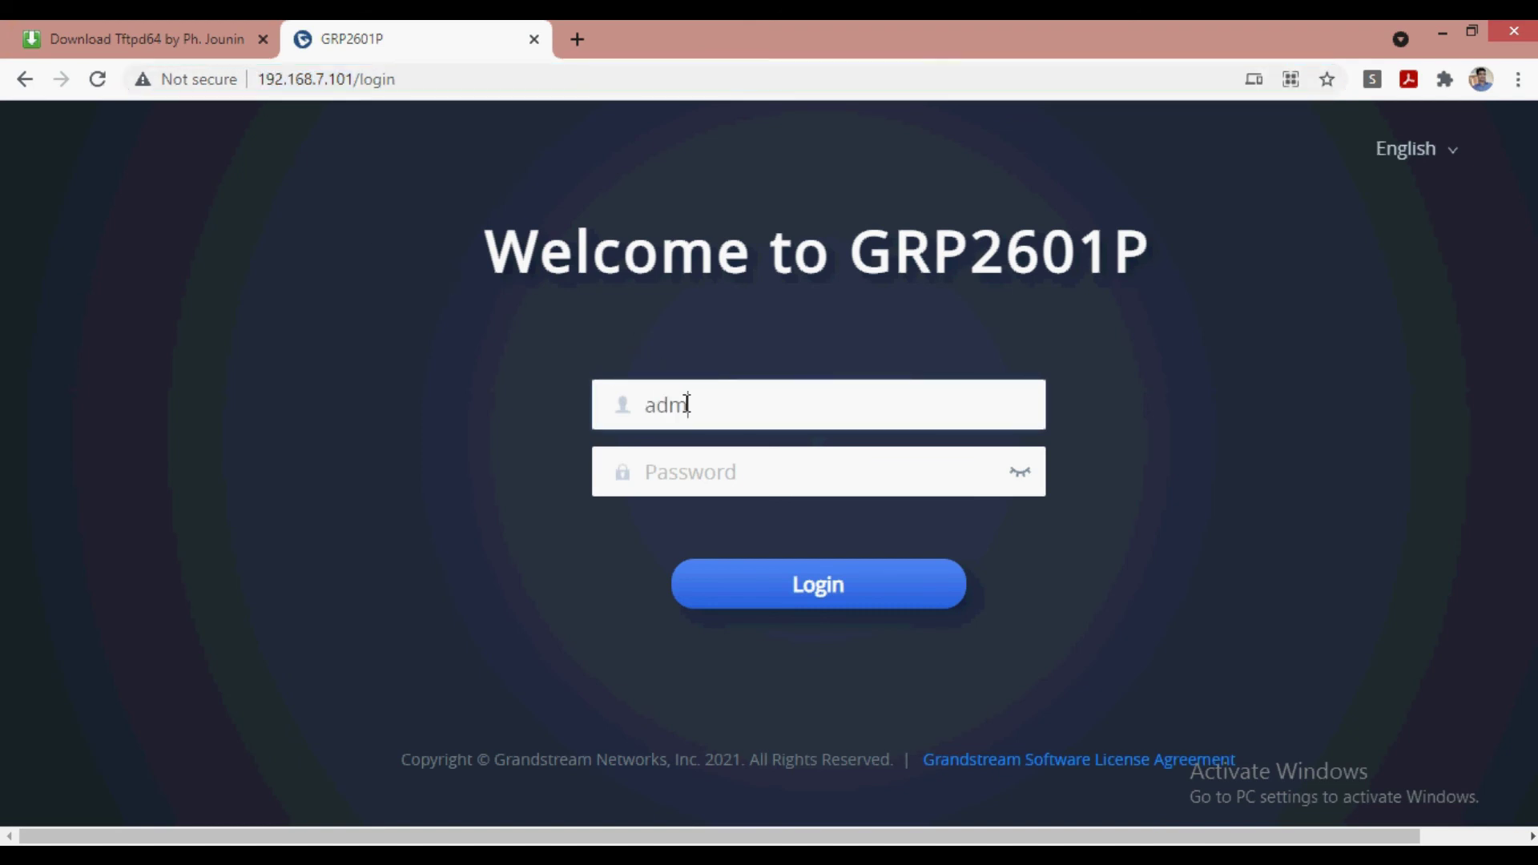
{"action": "type", "text": "in"}
{"action": "key", "text": "Tab"}
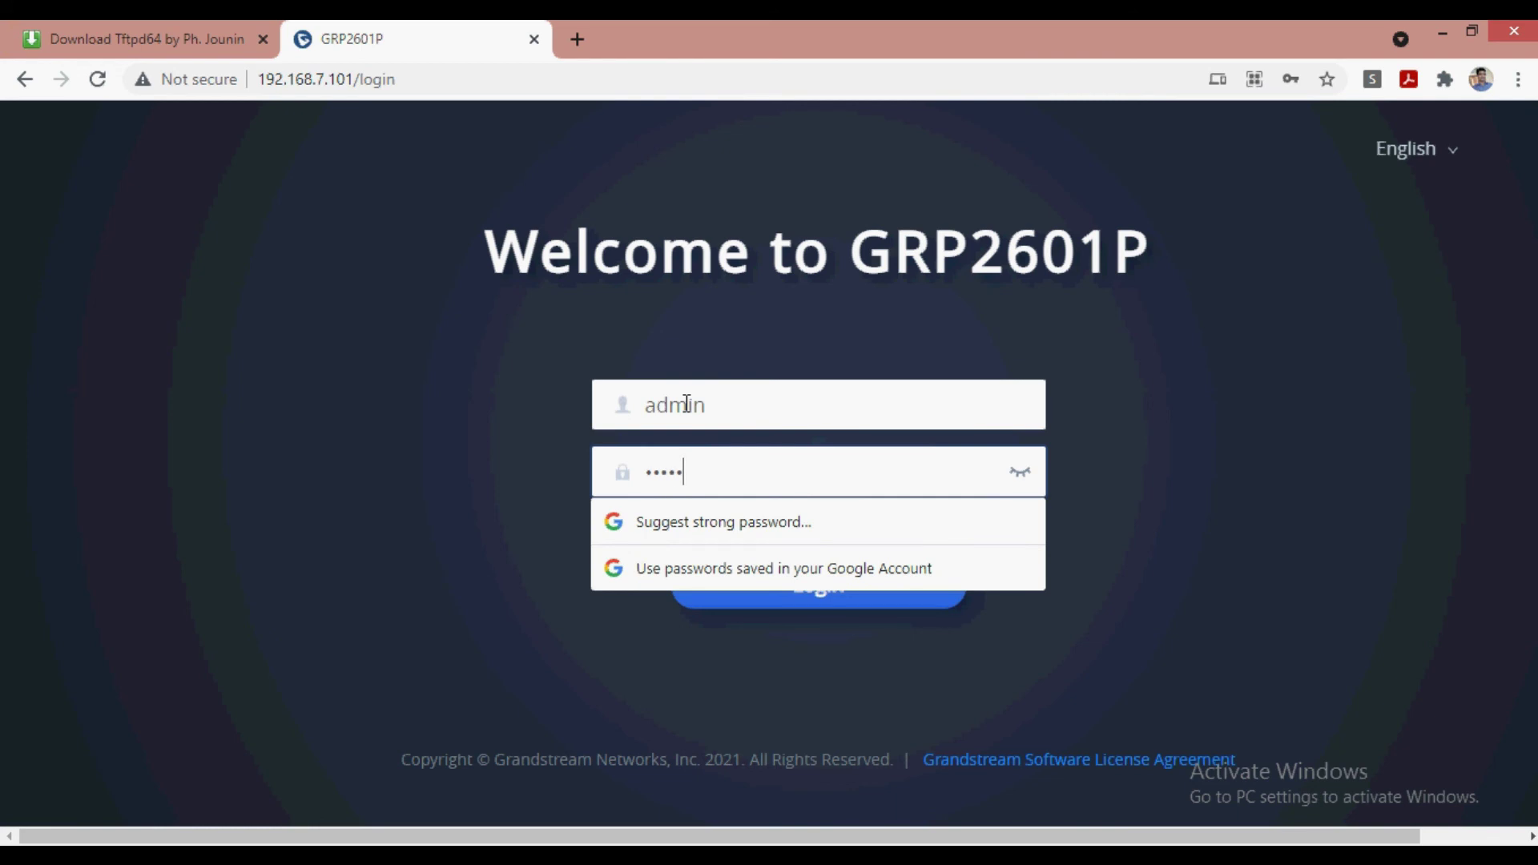
{"action": "key", "text": "Return"}
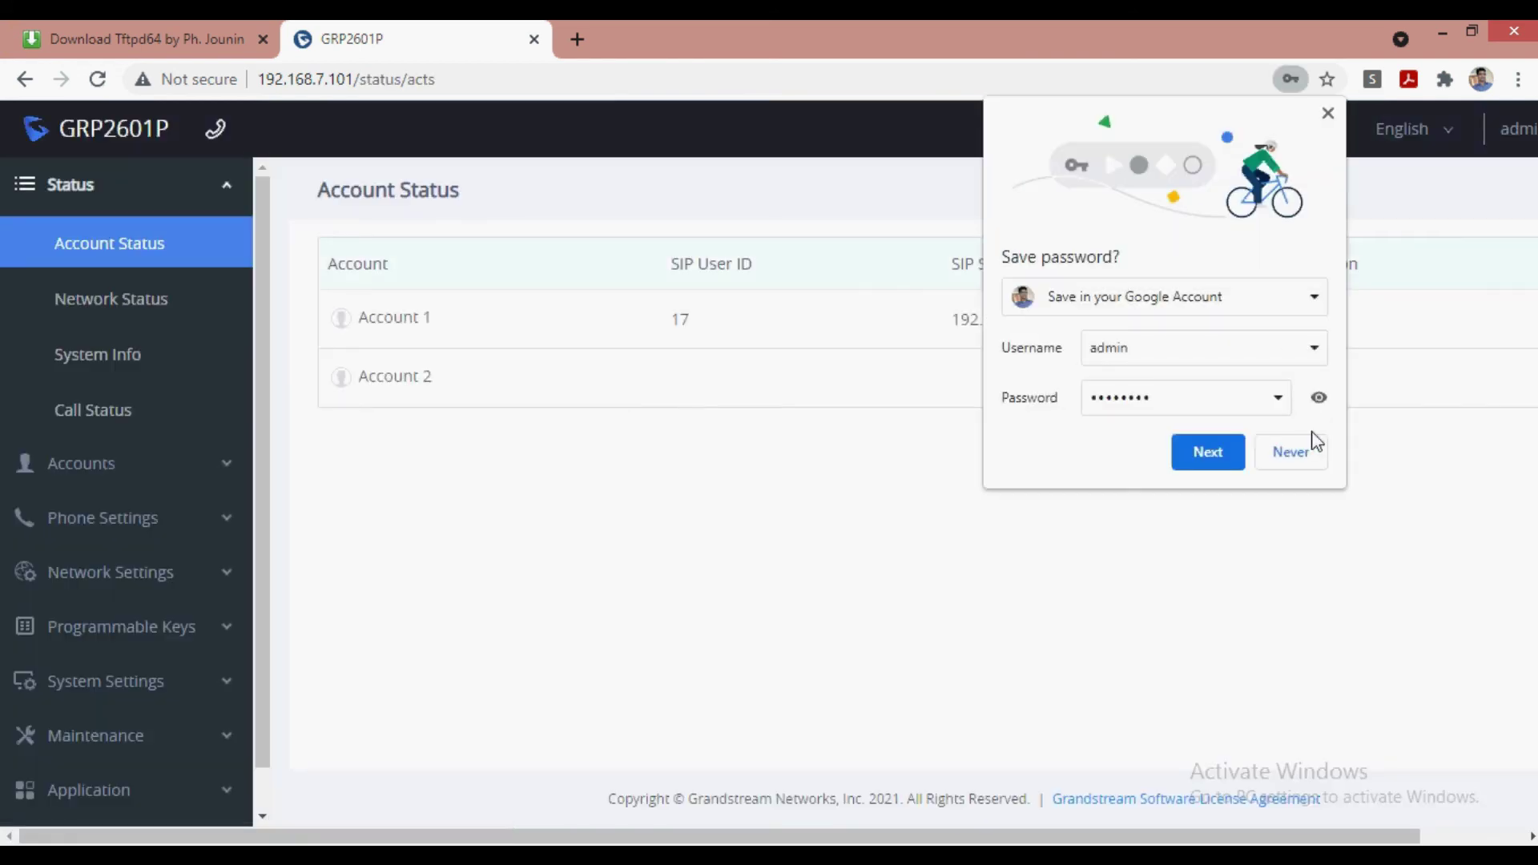
Step: Decline password saving; on Network Status, highlight DHCP, IPv4 192.168.7.101 and gateway 192.168.7.1
{"action": "left_click", "coordinate": [1298, 452]}
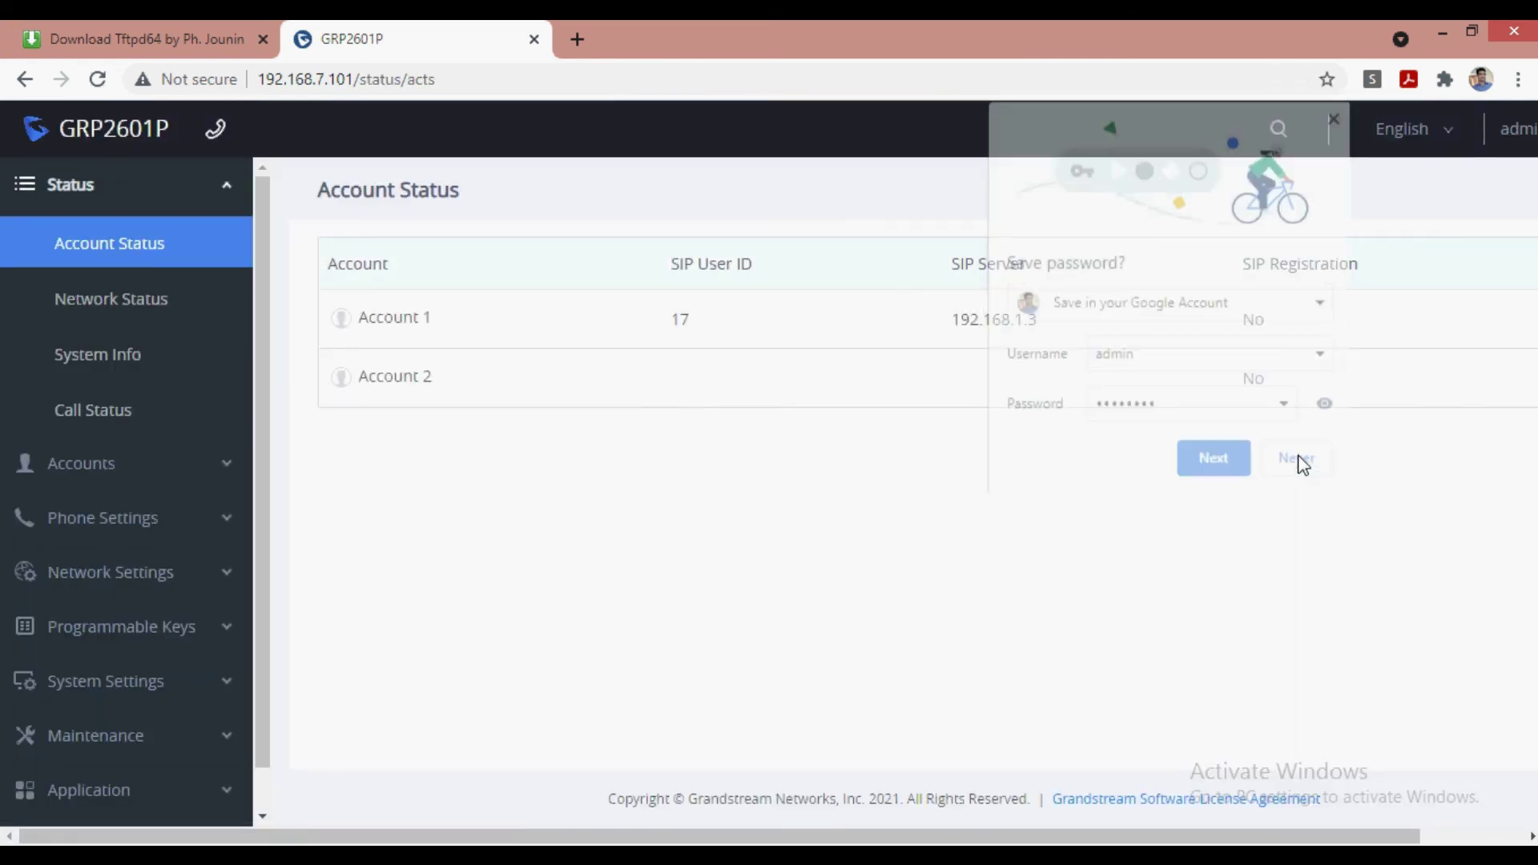
{"action": "left_click", "coordinate": [114, 310]}
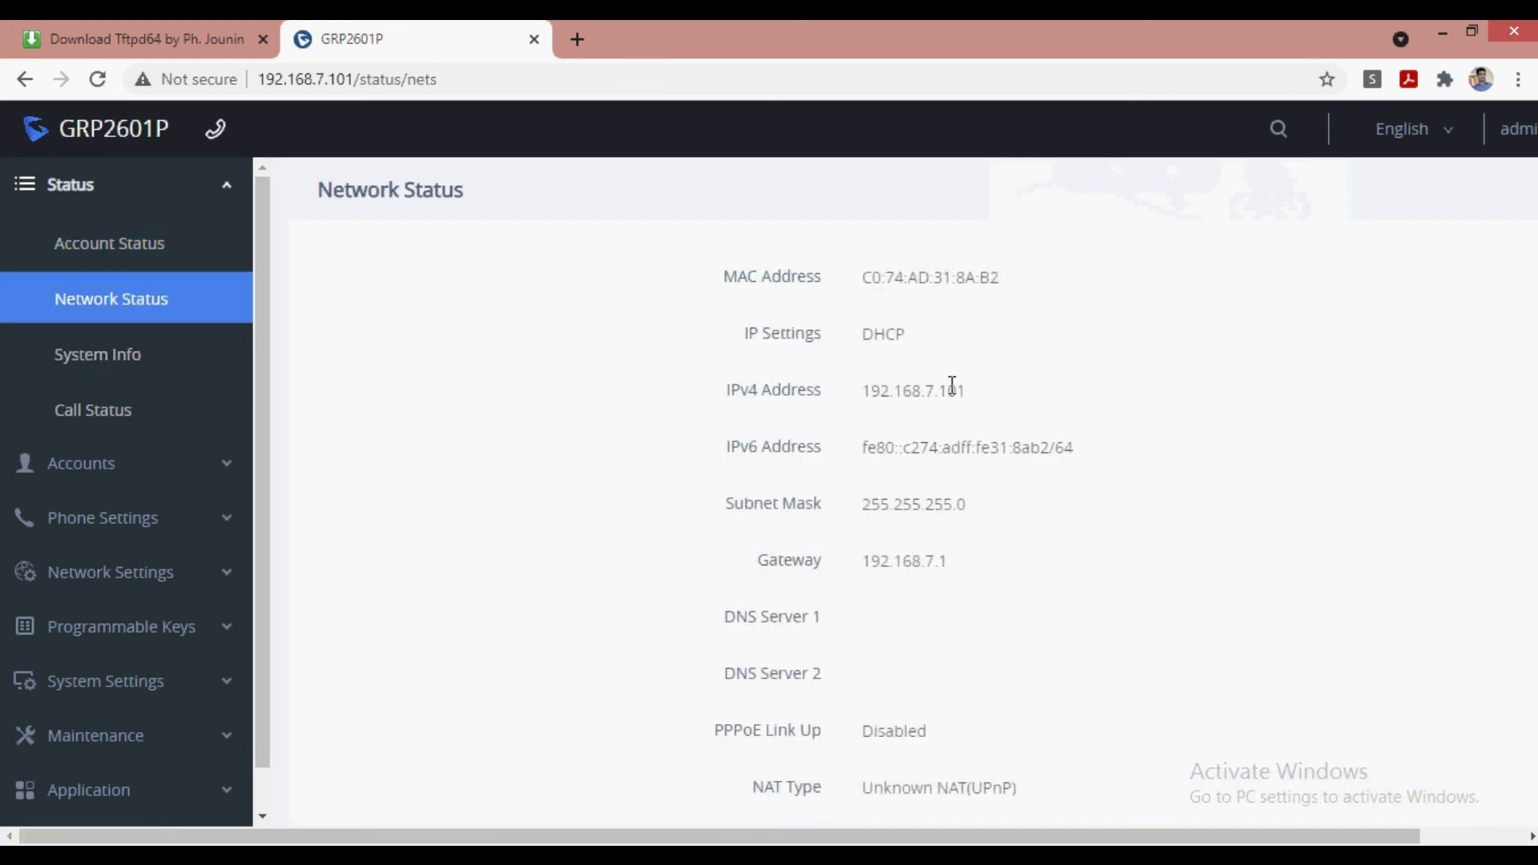
{"action": "left_click_drag", "start_coordinate": [969, 398], "coordinate": [862, 401]}
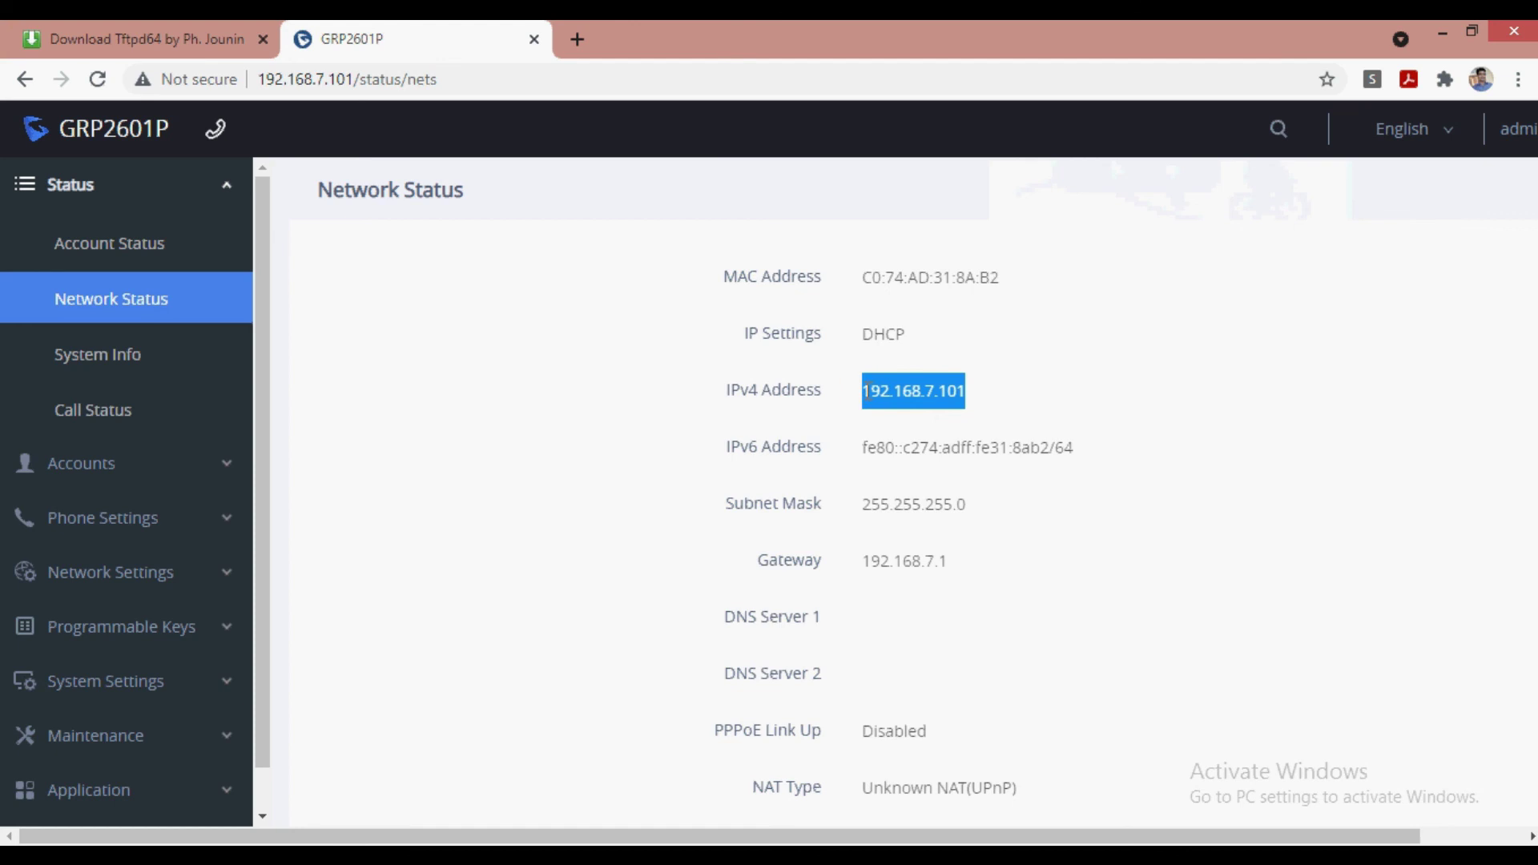
{"action": "left_click_drag", "start_coordinate": [907, 337], "coordinate": [858, 337]}
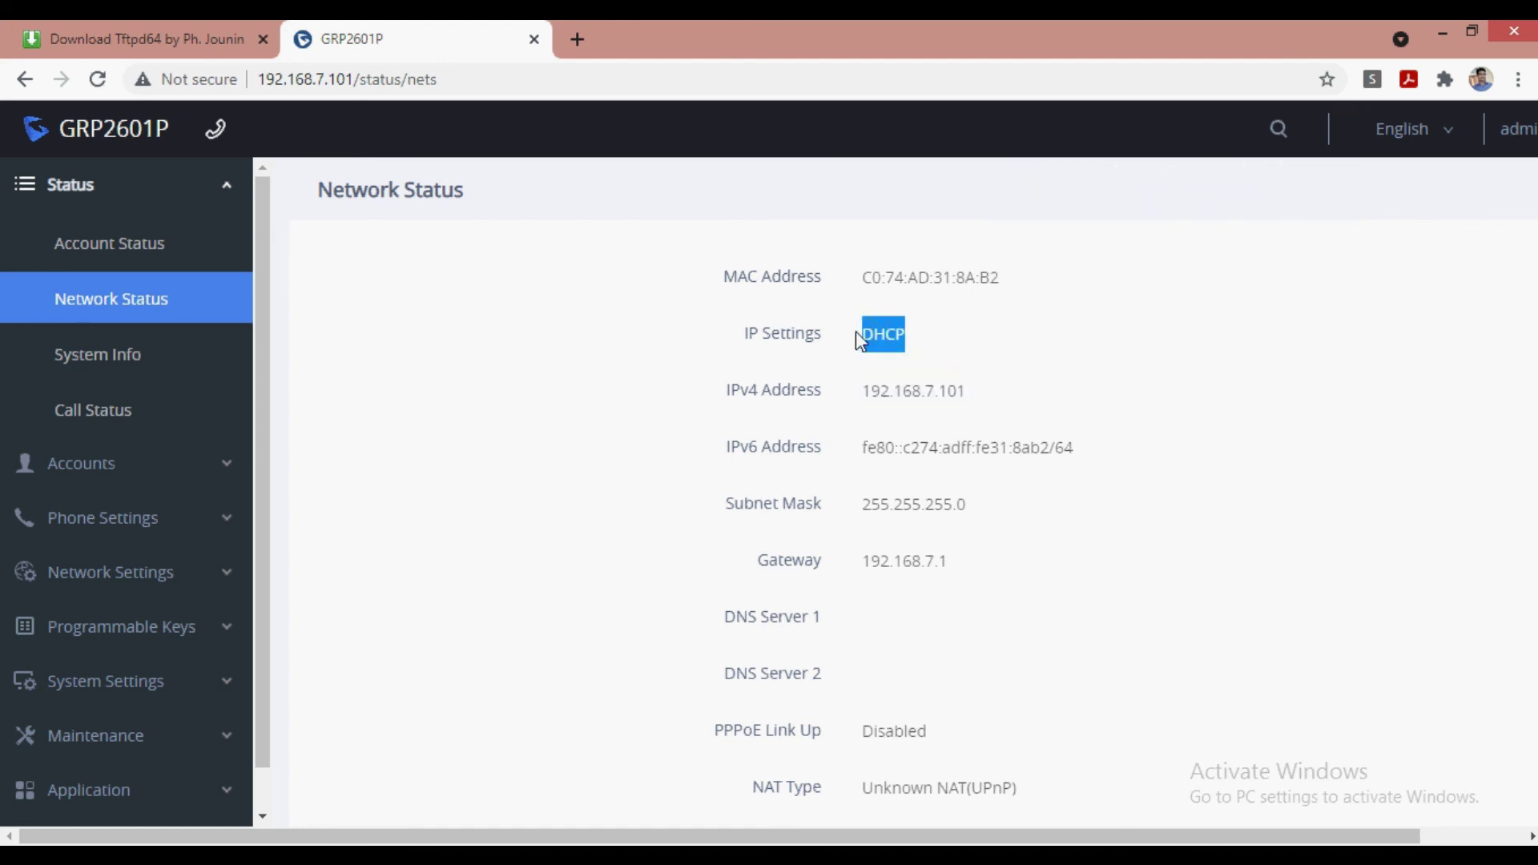
{"action": "left_click_drag", "start_coordinate": [971, 561], "coordinate": [864, 561]}
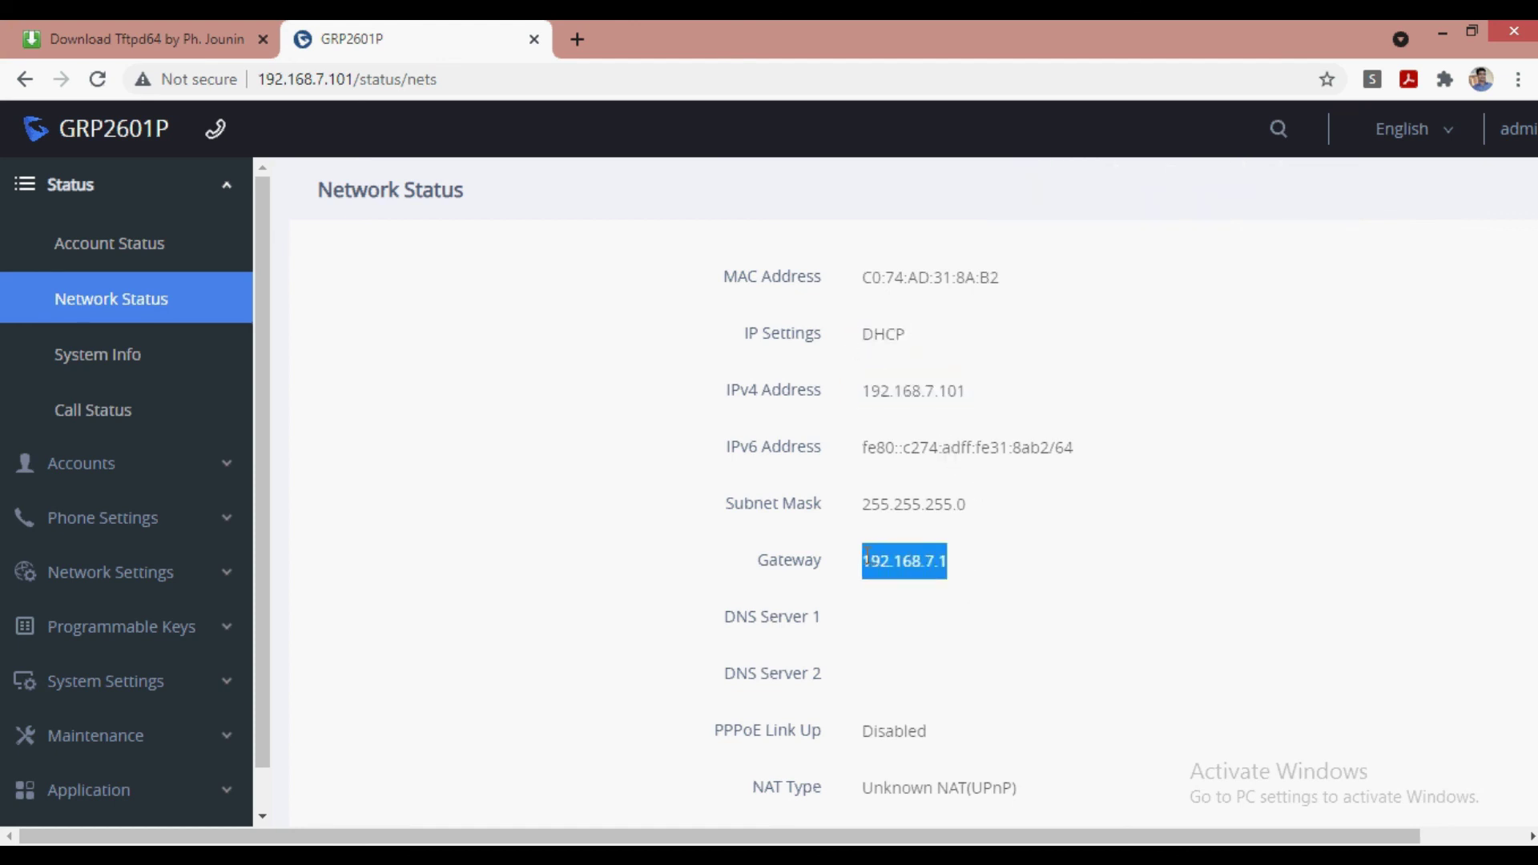
{"action": "scroll", "coordinate": [871, 562], "scroll_direction": "down", "scroll_amount": 2}
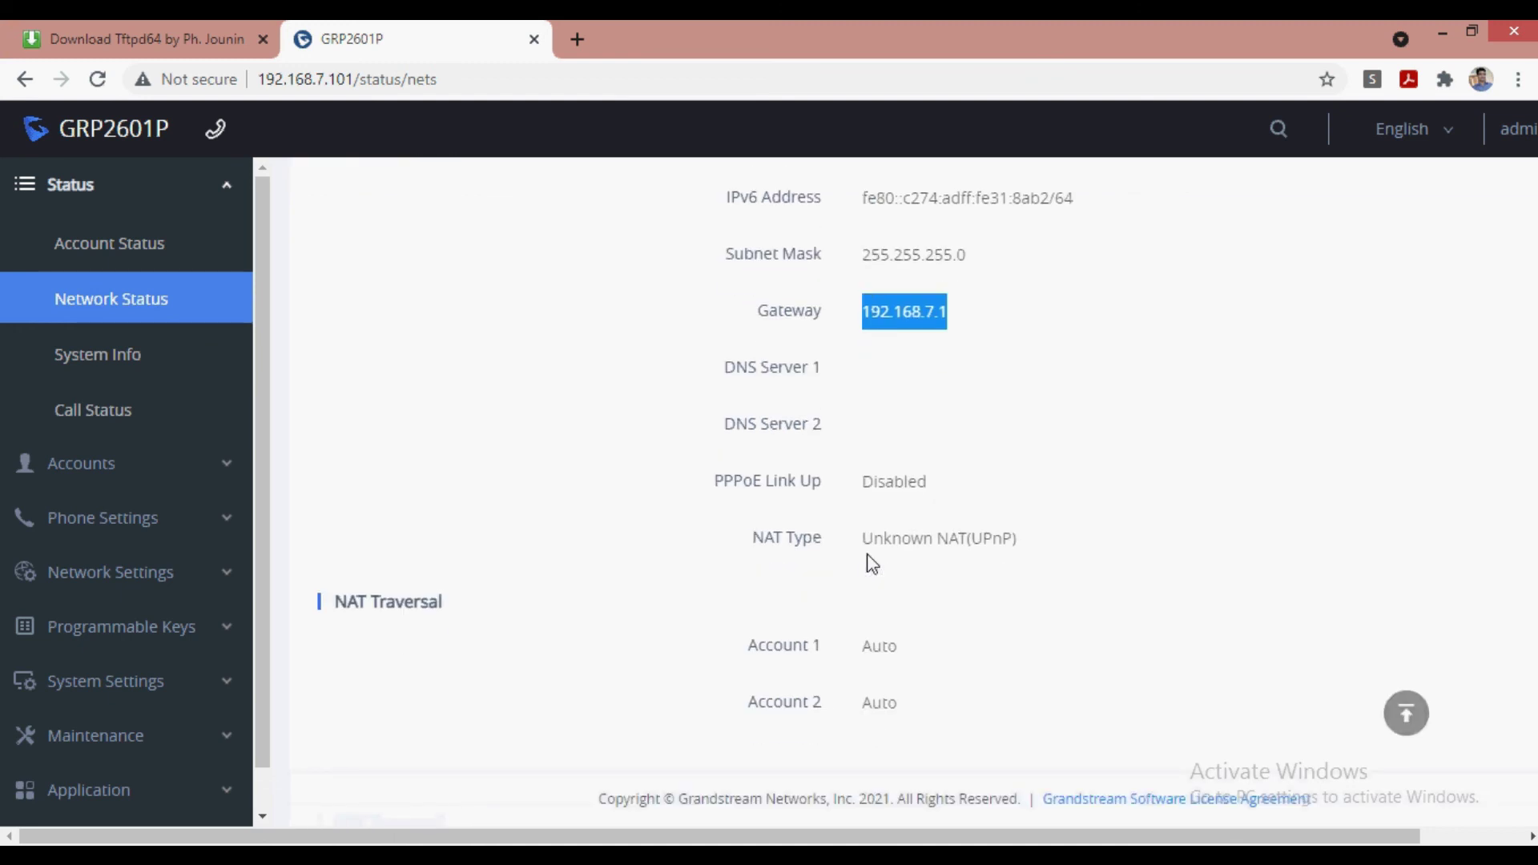